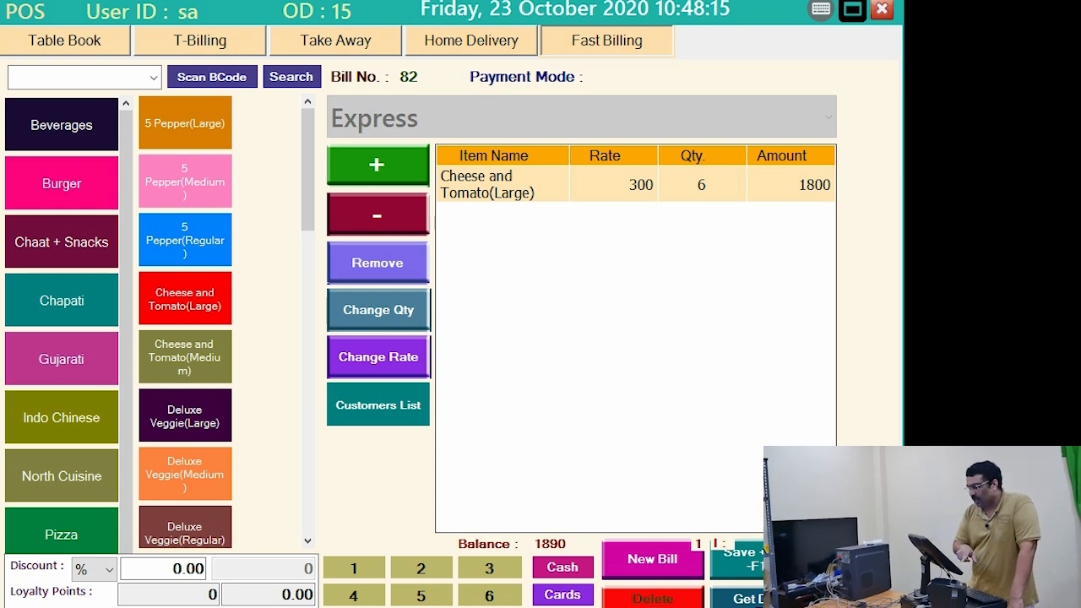
- Replace the Cheese and Tomato(Large) line on the Express bill with one Deluxe Veggie(Large)
{"action": "left_click", "coordinate": [378, 262]}
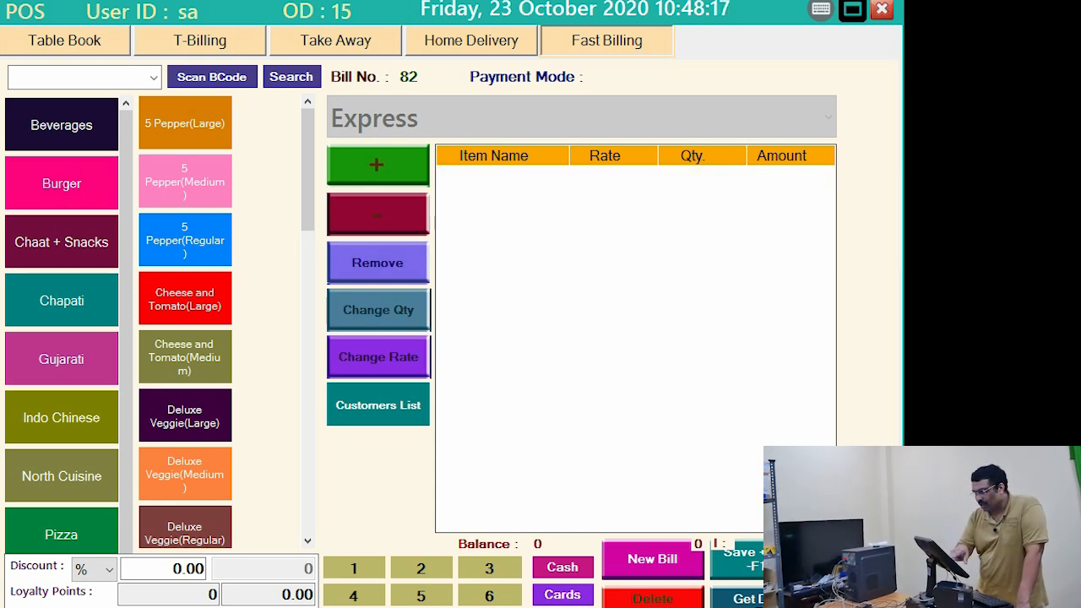
{"action": "left_click", "coordinate": [184, 415]}
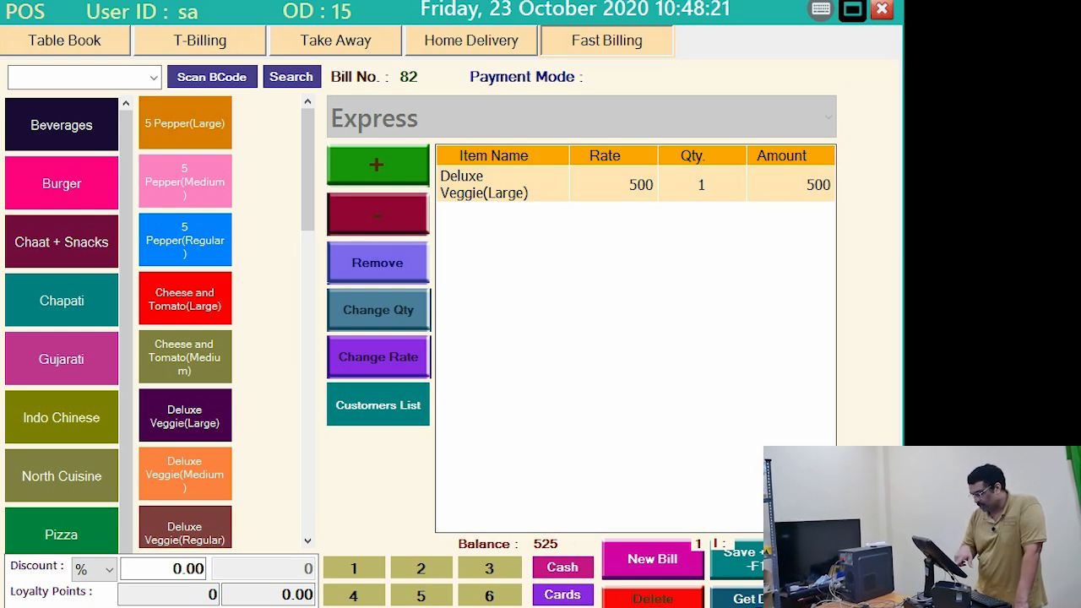
- Attach the note WITH SUGAR to the Deluxe Veggie(Large) item, and save the Express bill
{"action": "left_click", "coordinate": [768, 184]}
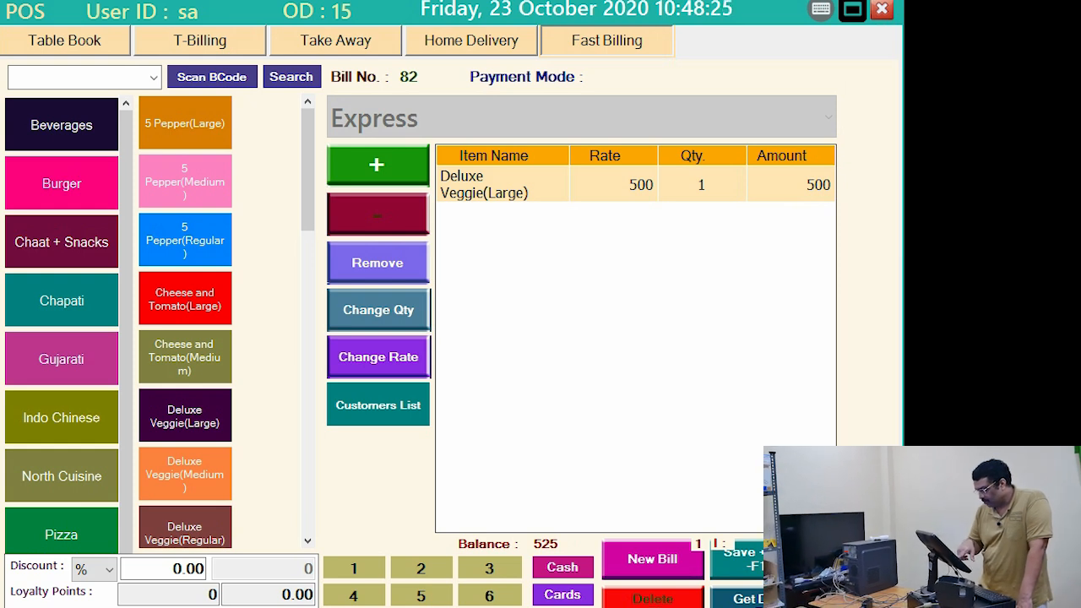
{"action": "double_click", "coordinate": [768, 184]}
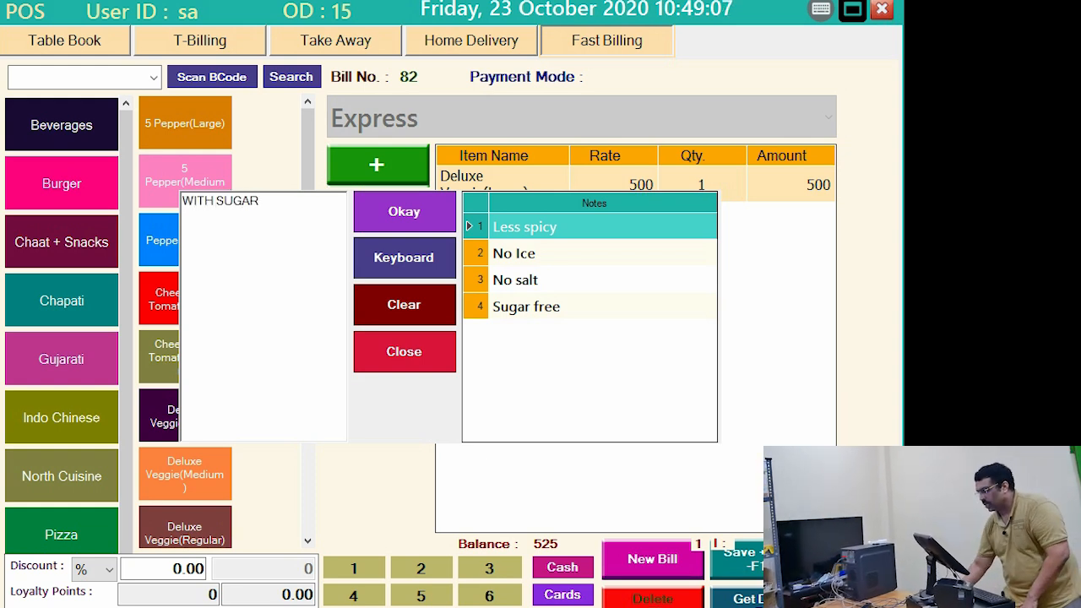
{"action": "left_click", "coordinate": [404, 212]}
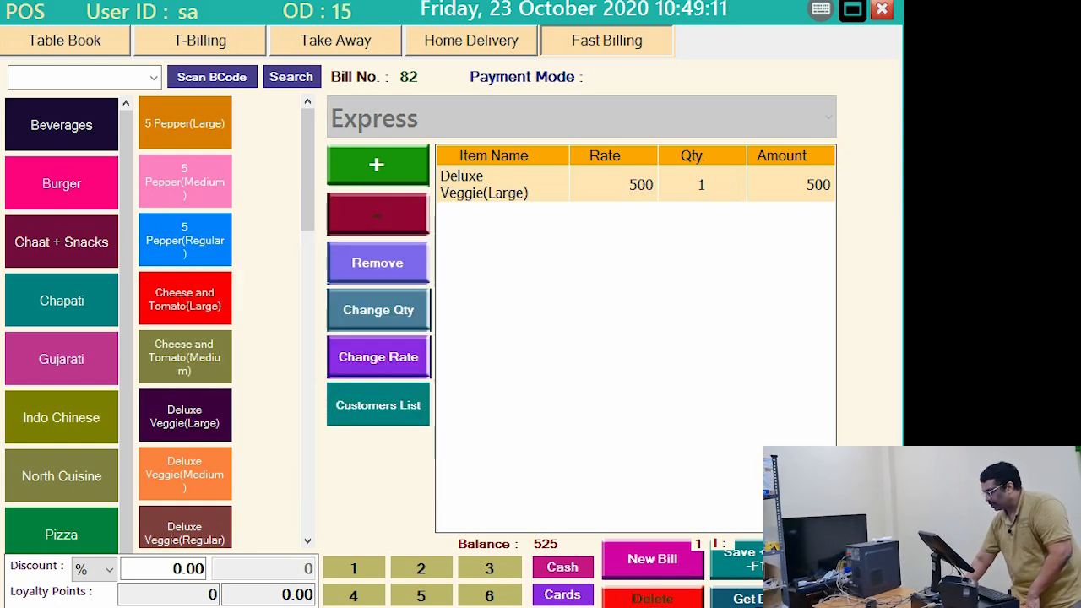
{"action": "left_click", "coordinate": [745, 560]}
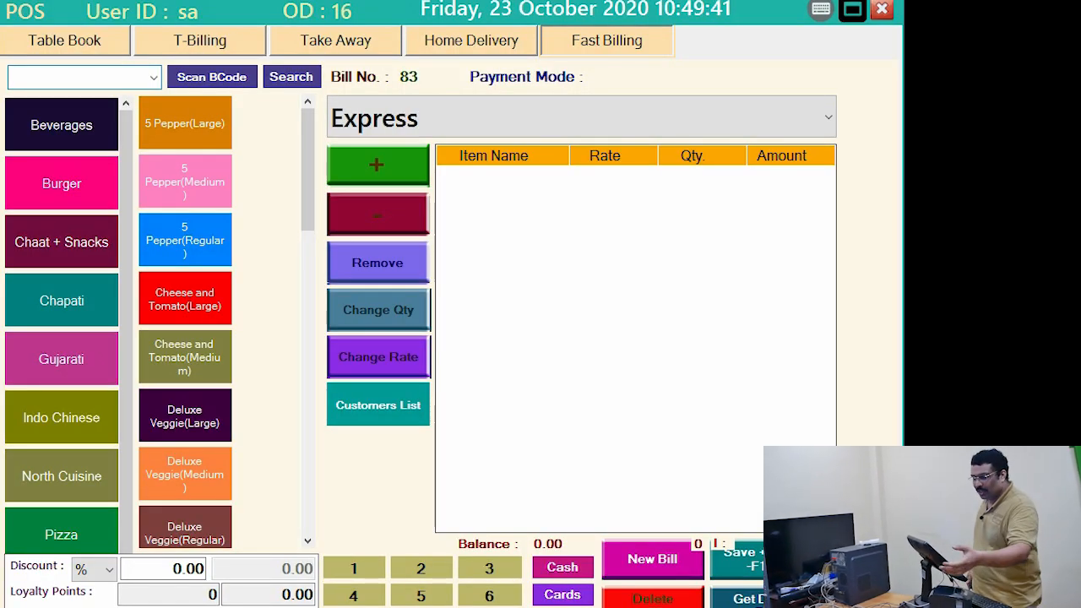
- Switch to table billing and view the list of tables to check which ones are occupied
{"action": "left_click", "coordinate": [65, 41]}
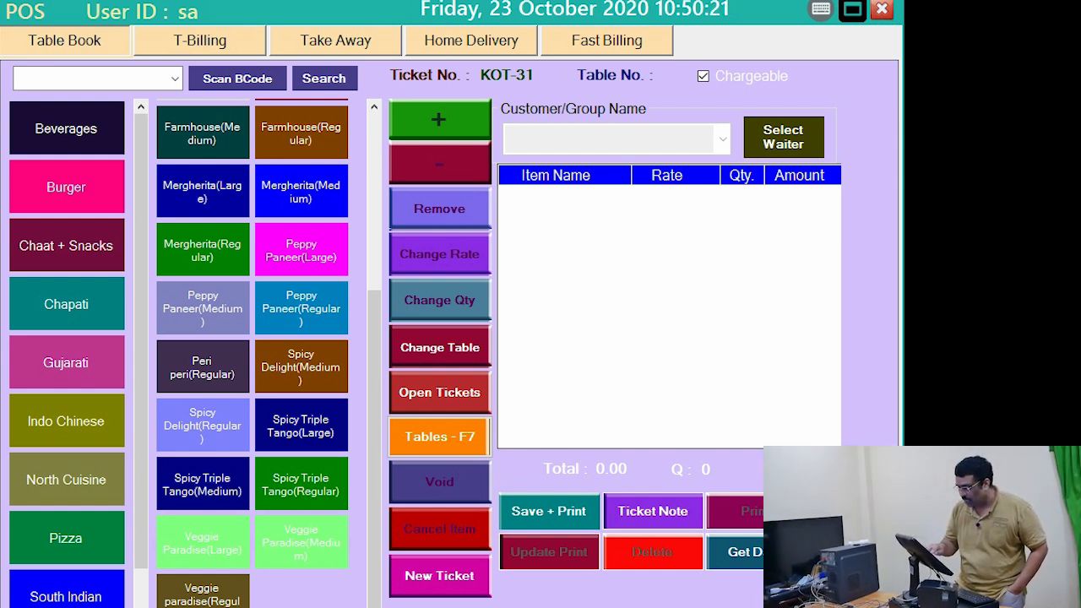
{"action": "left_click", "coordinate": [439, 435]}
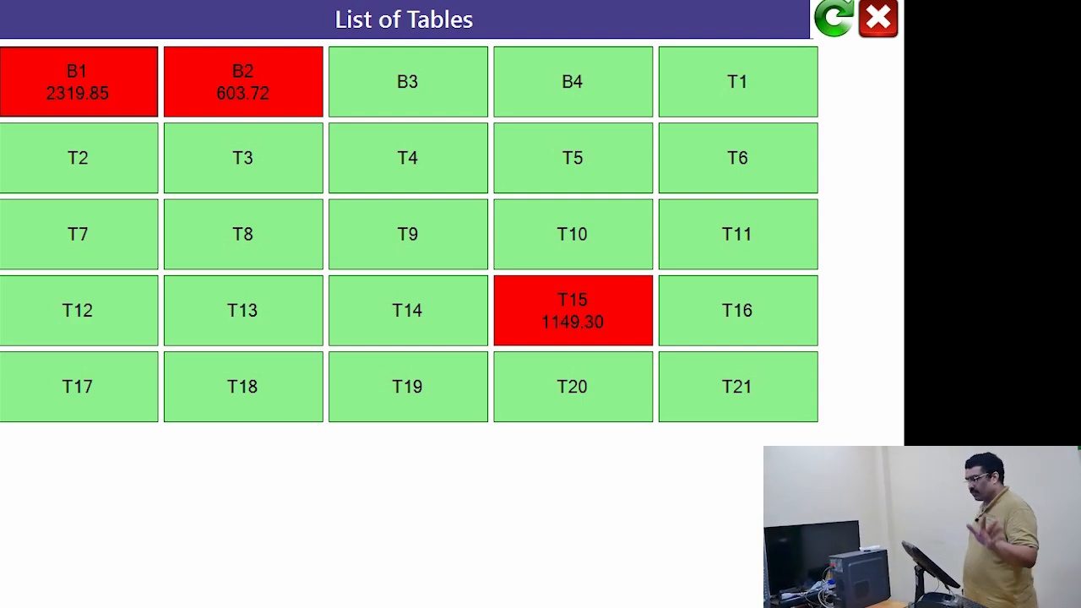
{"action": "left_click", "coordinate": [878, 18]}
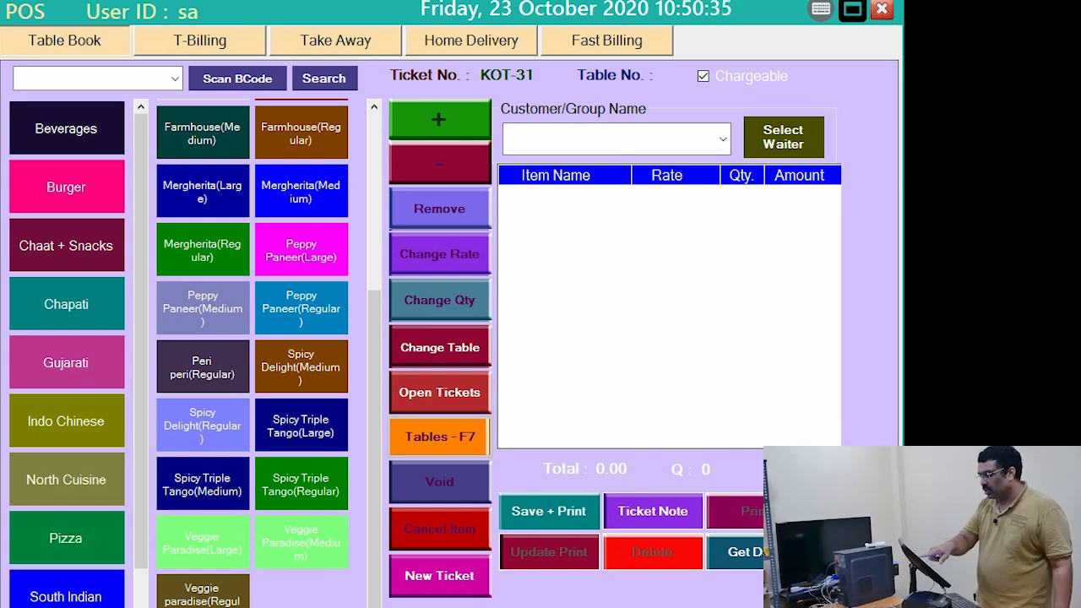
- Save and print a table ticket with one each of Peppy Paneer(Large), Mergherita(Medium), Spicy Triple Tango(Regular) and Spicy Triple Tango(Medium)
{"action": "left_click", "coordinate": [300, 250]}
{"action": "left_click", "coordinate": [301, 190]}
{"action": "left_click", "coordinate": [301, 484]}
{"action": "left_click", "coordinate": [201, 484]}
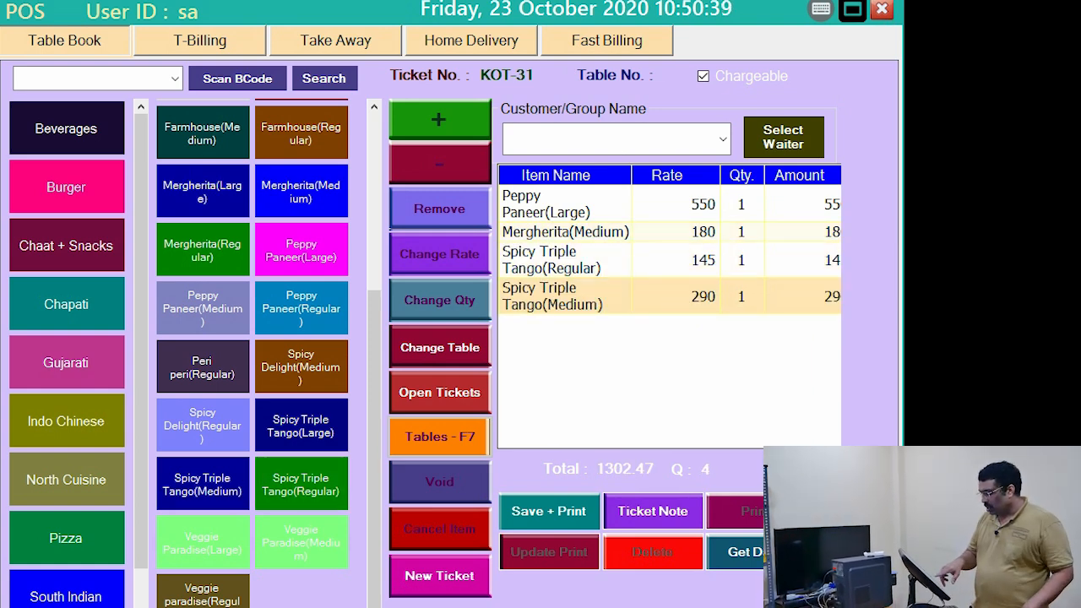
{"action": "left_click", "coordinate": [548, 510]}
{"action": "left_click", "coordinate": [433, 385]}
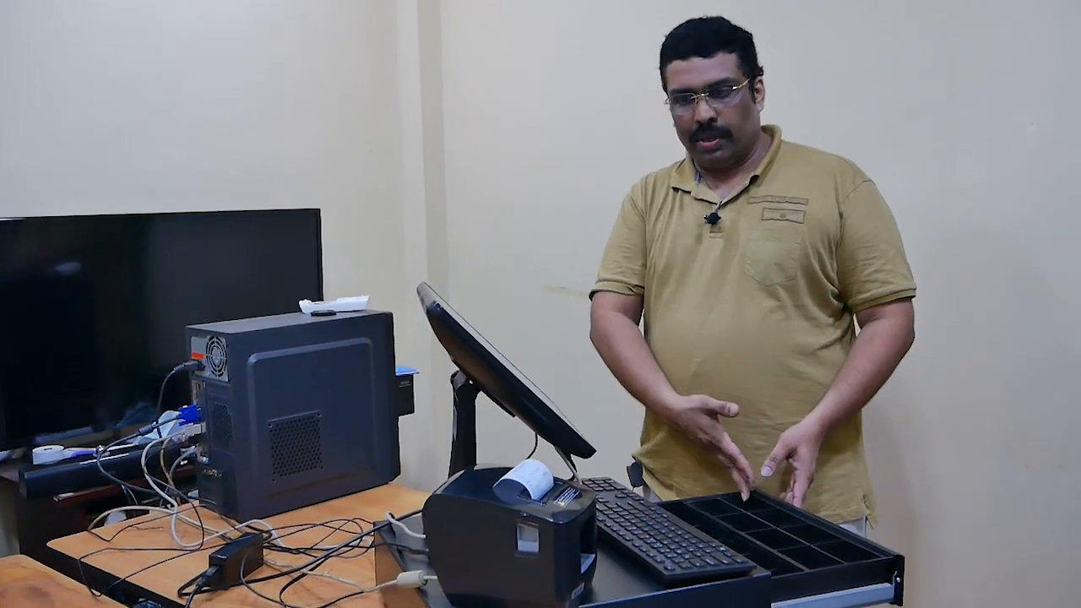
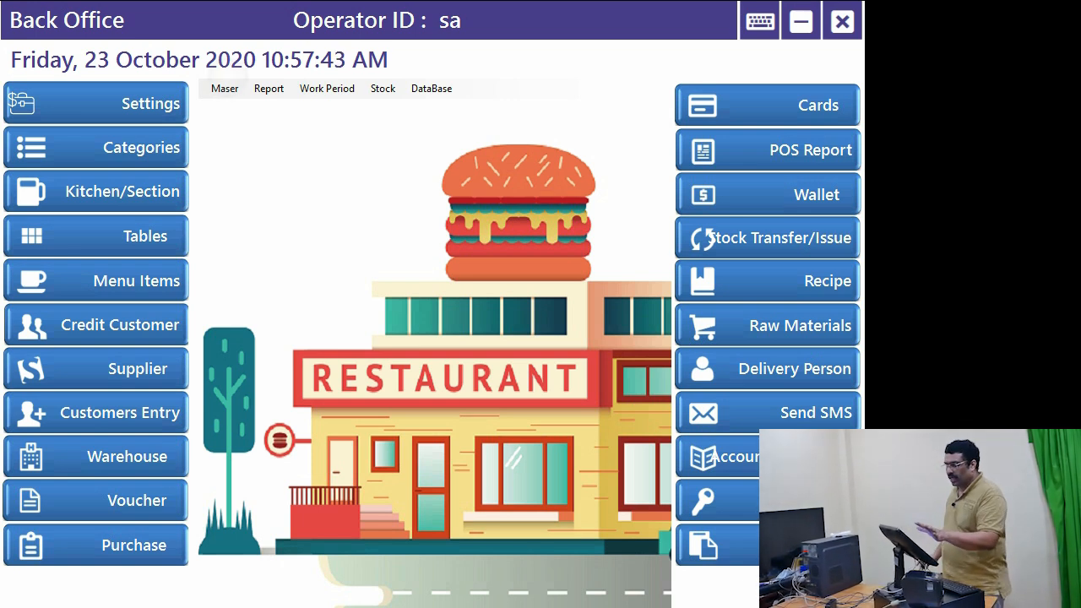
- Review the restaurant's name, address, tax and receipt details in the Back Office master data
{"action": "left_click", "coordinate": [225, 87]}
{"action": "left_click", "coordinate": [266, 106]}
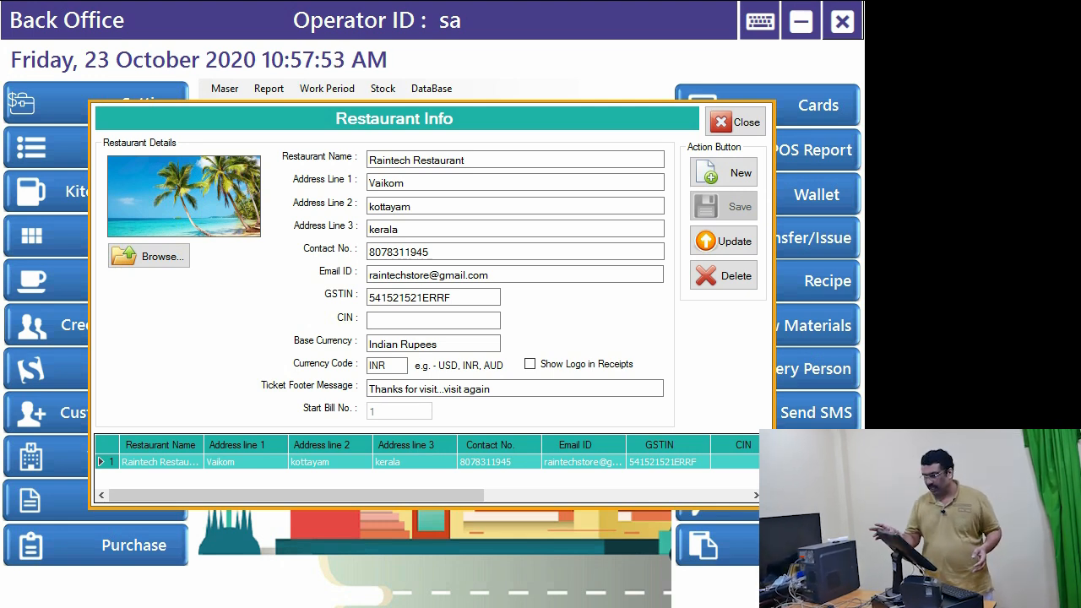
{"action": "left_click", "coordinate": [735, 123]}
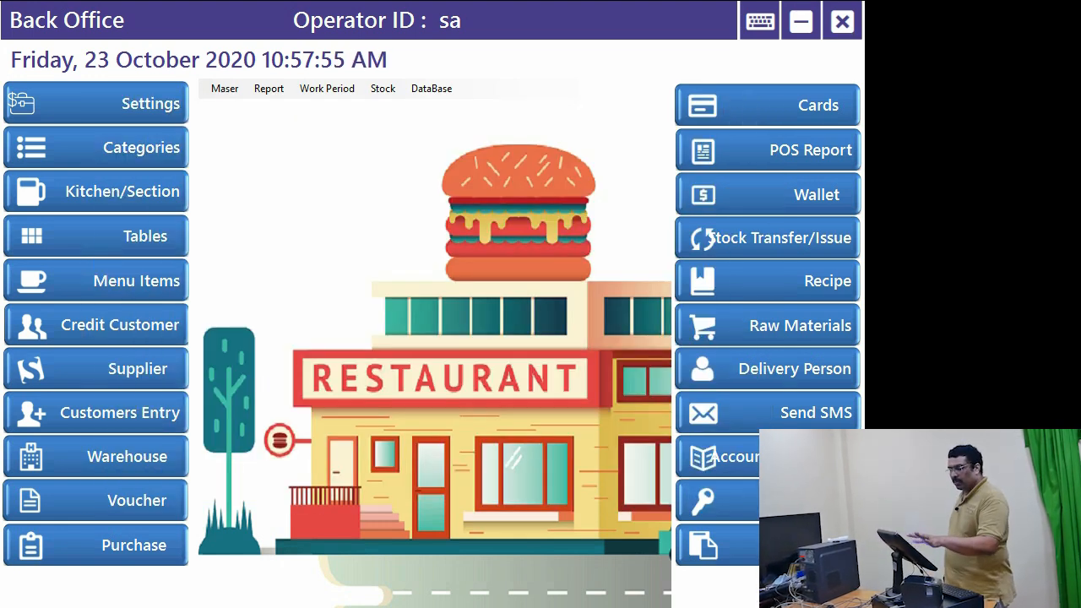
- Check the terminal's printer and cash drawer configuration in the settings
{"action": "left_click", "coordinate": [95, 103]}
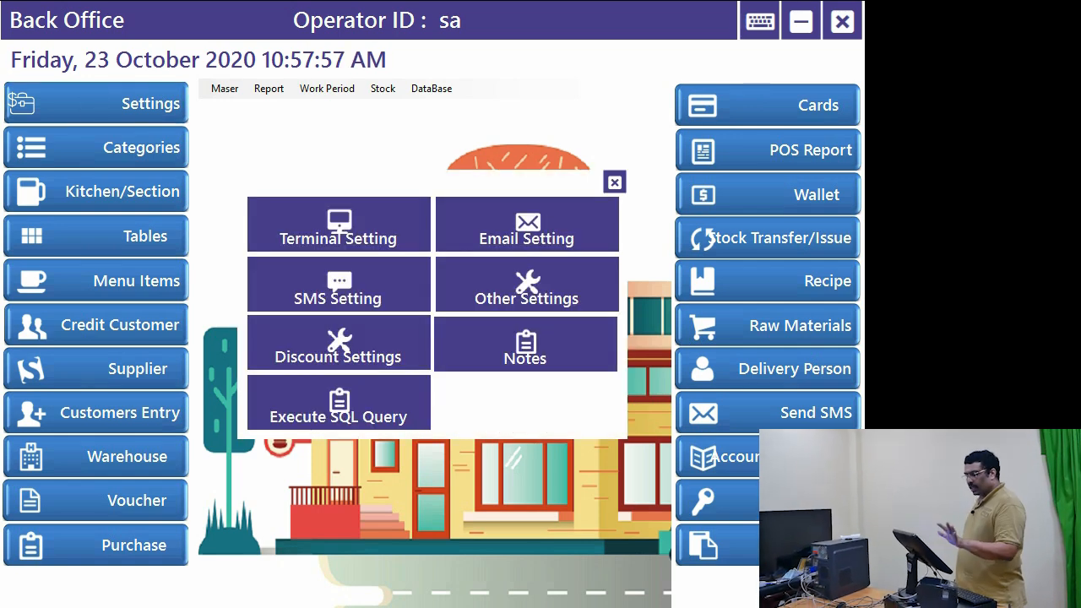
{"action": "left_click", "coordinate": [338, 224]}
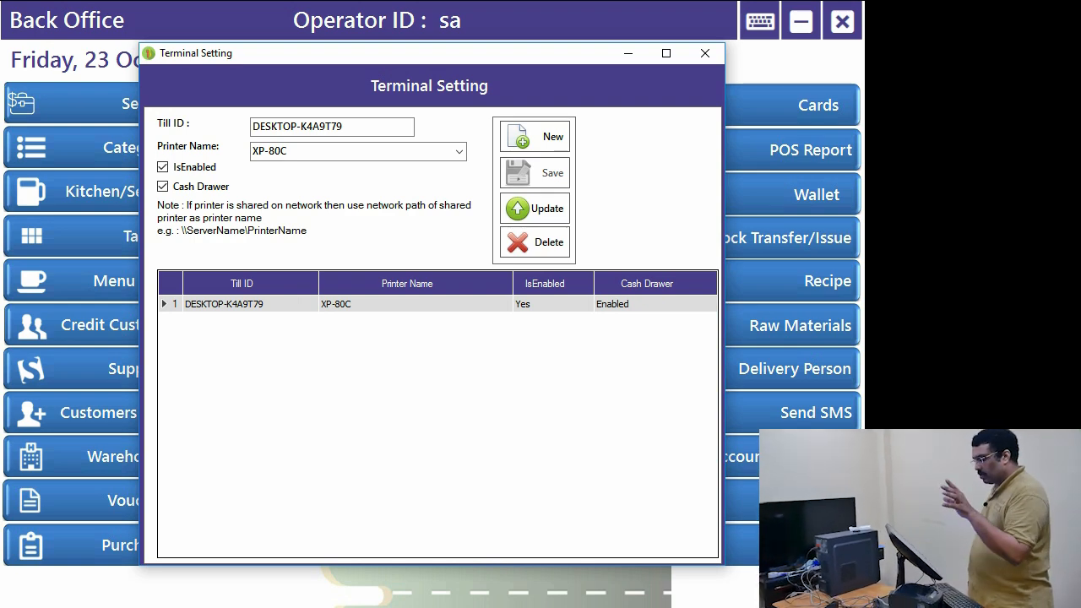
{"action": "left_click", "coordinate": [705, 54]}
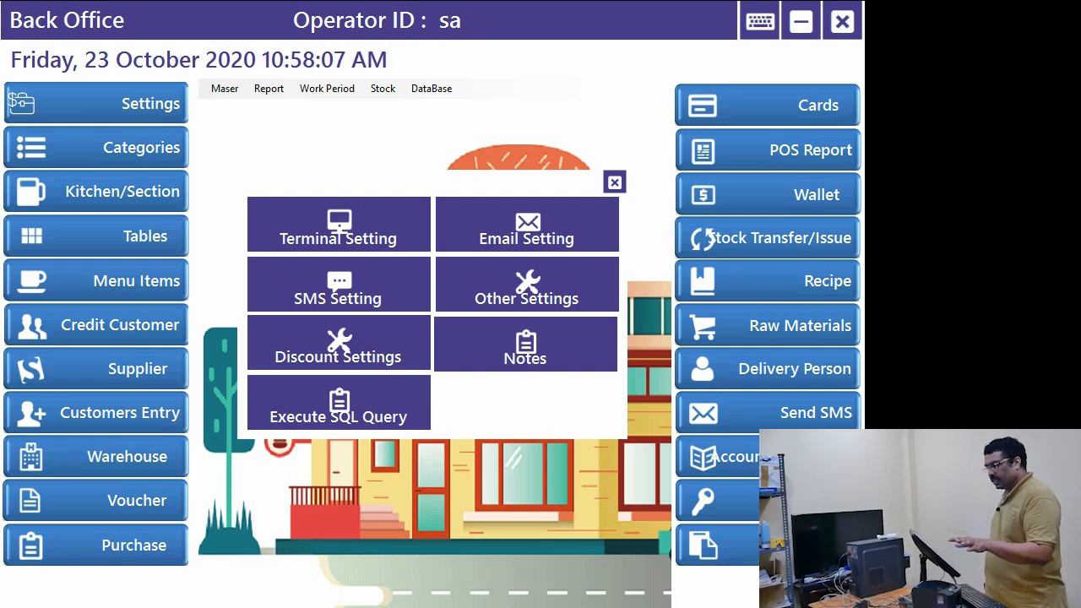
{"action": "left_click", "coordinate": [614, 182]}
- Review the Kitchen1 and Kitchen2 section records and the printers available for Kitchen2, without changing anything
{"action": "left_click", "coordinate": [96, 191]}
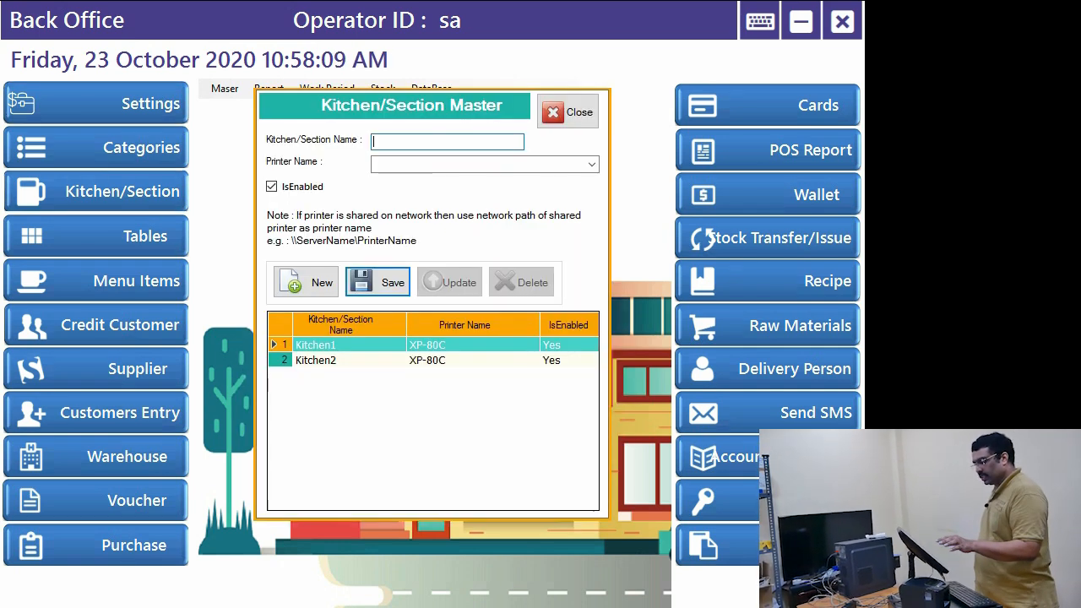
{"action": "left_click", "coordinate": [356, 361]}
{"action": "left_click", "coordinate": [319, 345]}
{"action": "left_click", "coordinate": [326, 365]}
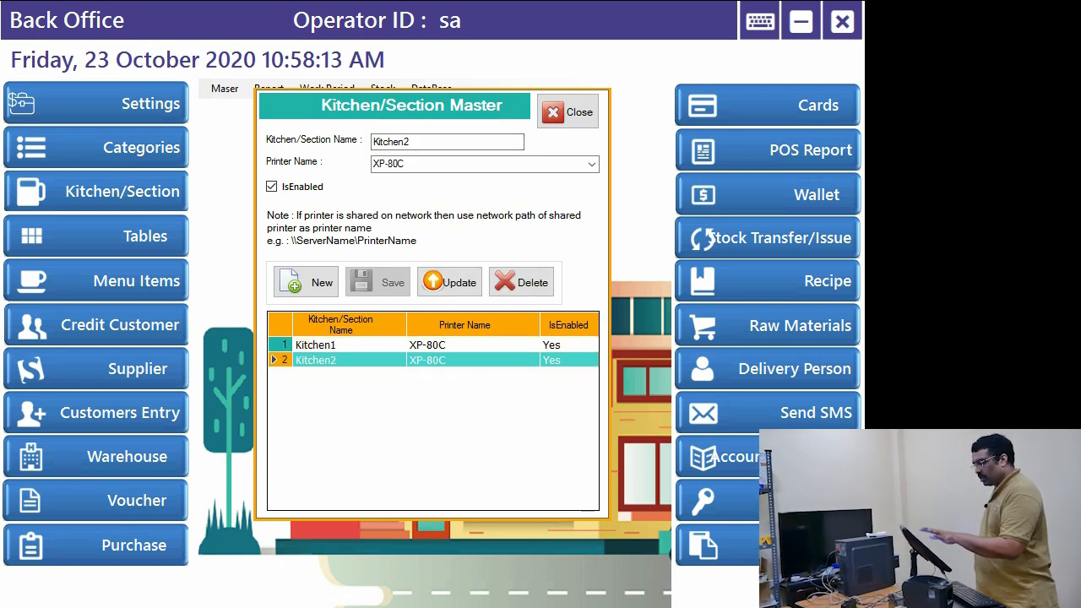
{"action": "left_click", "coordinate": [592, 165]}
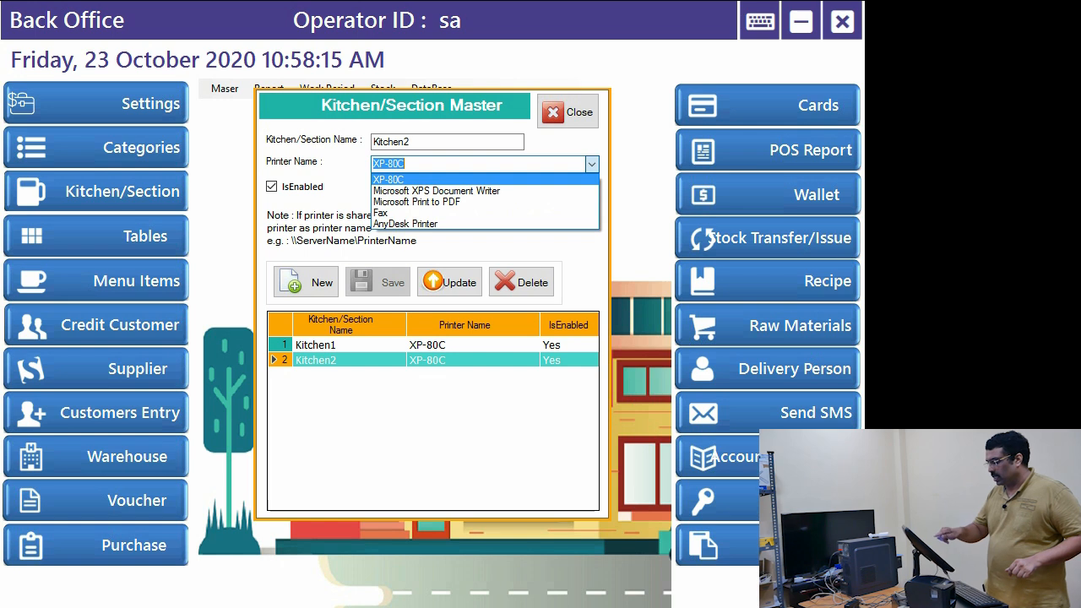
{"action": "left_click", "coordinate": [567, 112]}
{"action": "left_click", "coordinate": [567, 113]}
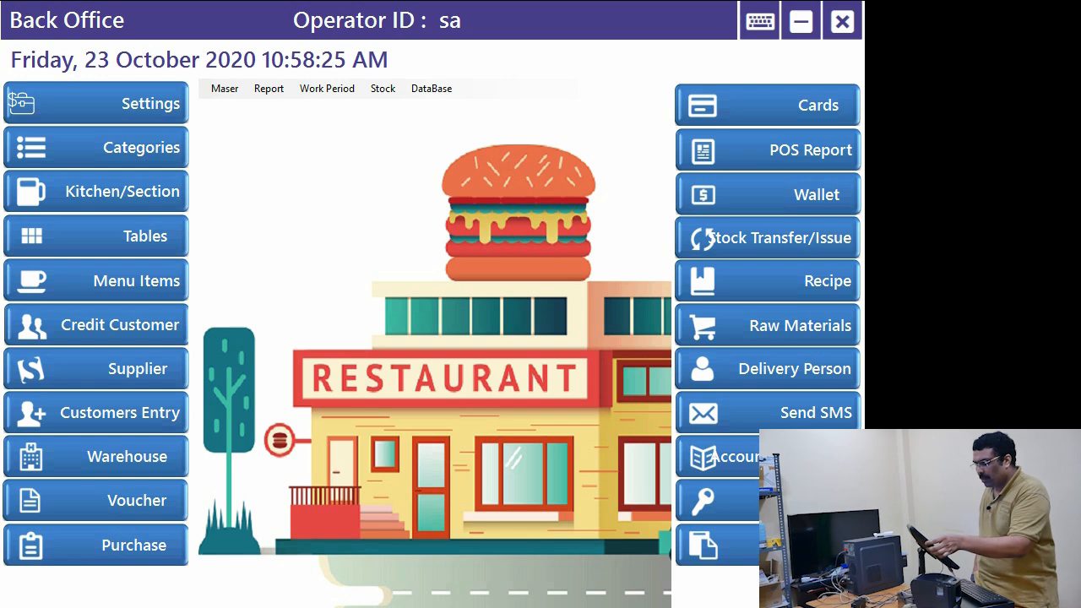
- Look through the restaurant's table list and the item categories with their GST and service charge rates
{"action": "left_click", "coordinate": [127, 236]}
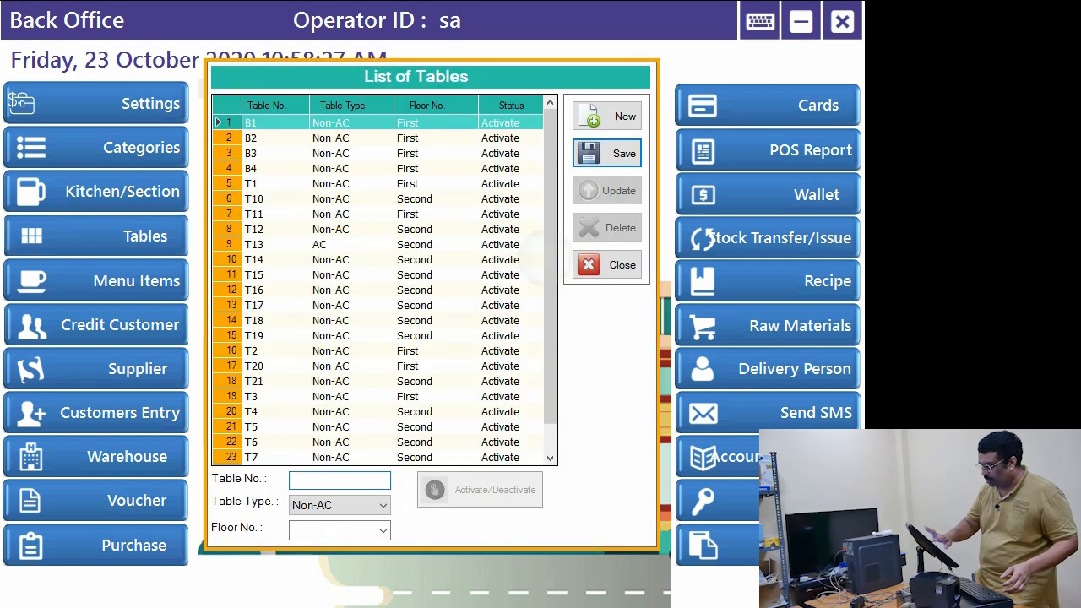
{"action": "scroll", "coordinate": [385, 287], "scroll_direction": "down", "scroll_amount": 1}
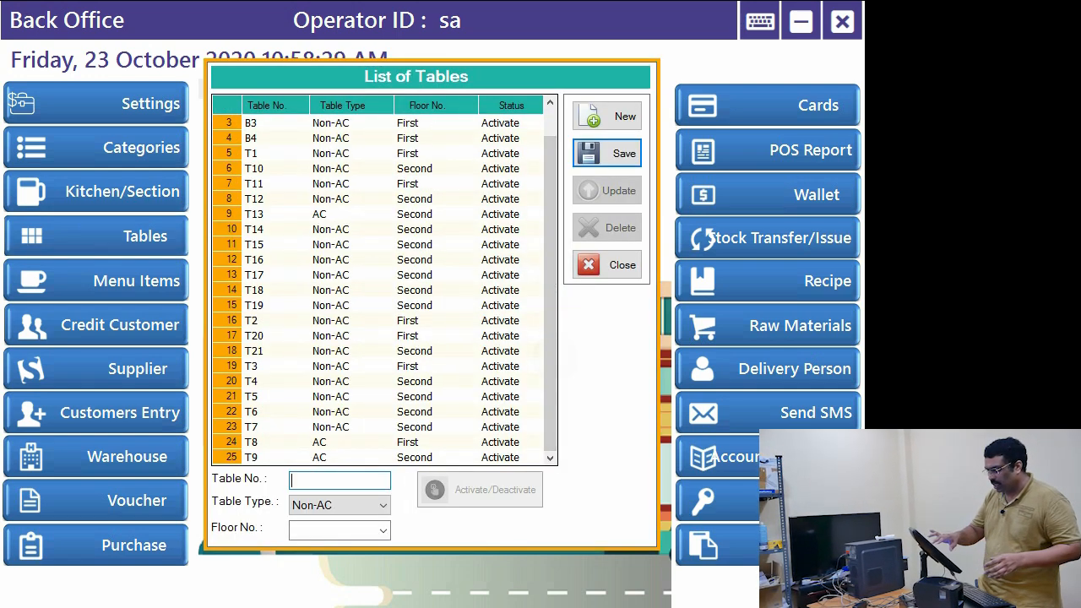
{"action": "left_click_drag", "start_coordinate": [550, 359], "coordinate": [551, 328]}
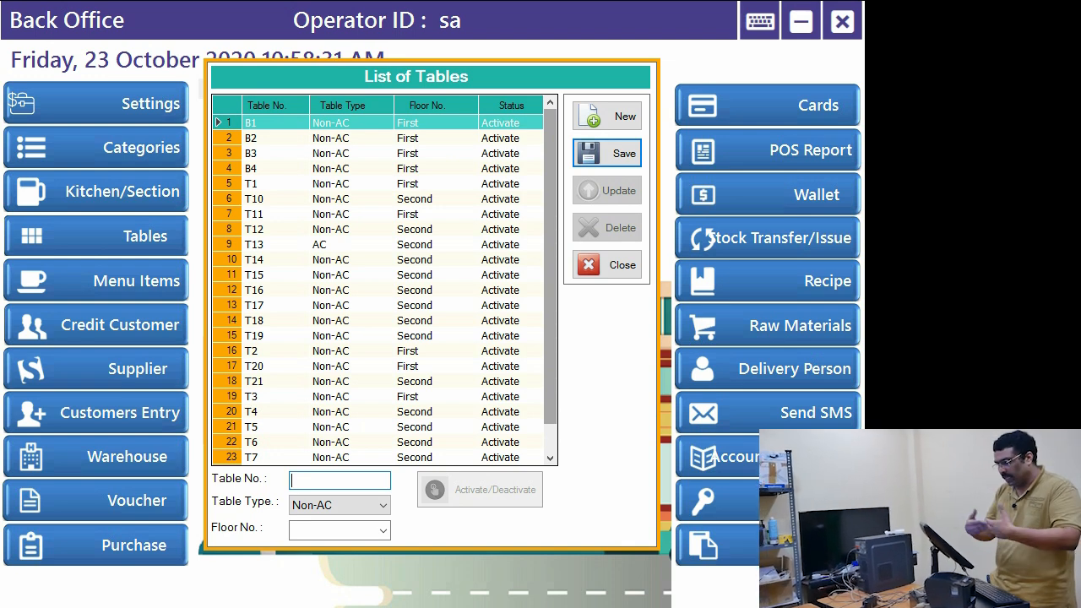
{"action": "left_click", "coordinate": [620, 264]}
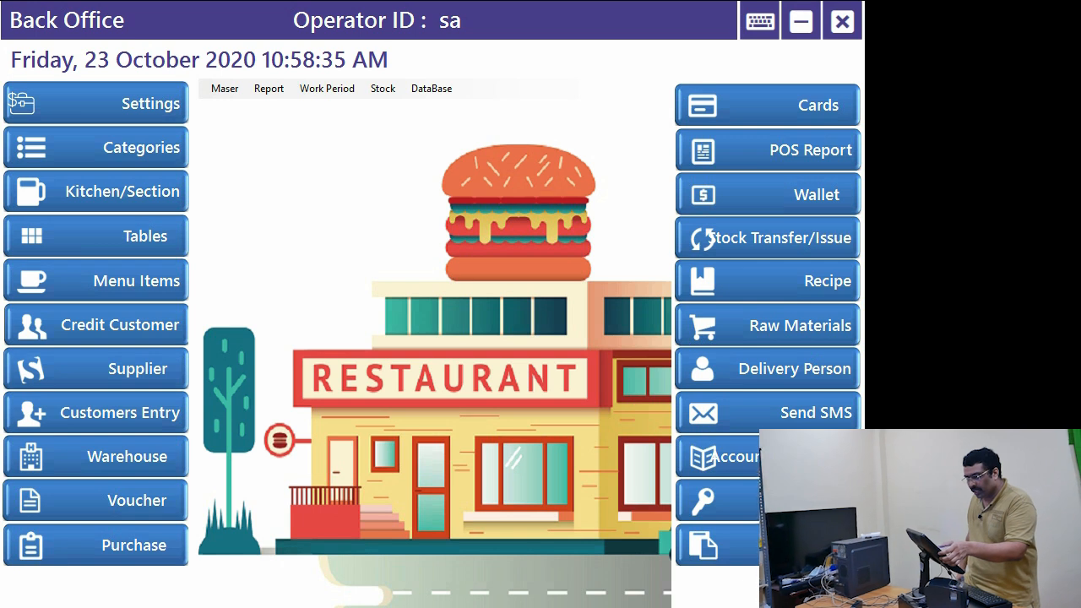
{"action": "left_click", "coordinate": [71, 145]}
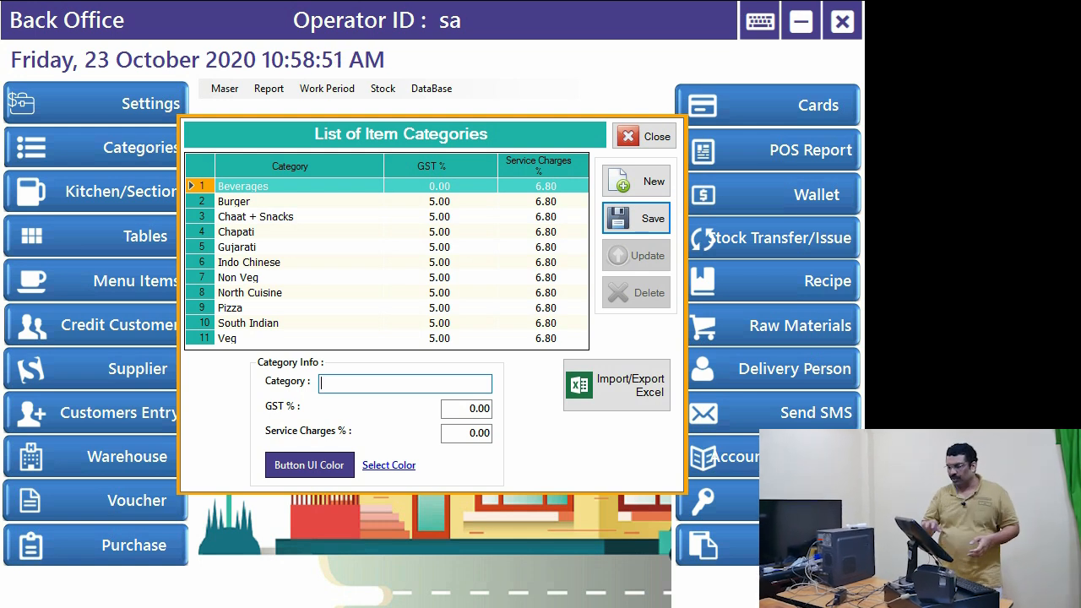
{"action": "left_click", "coordinate": [644, 136]}
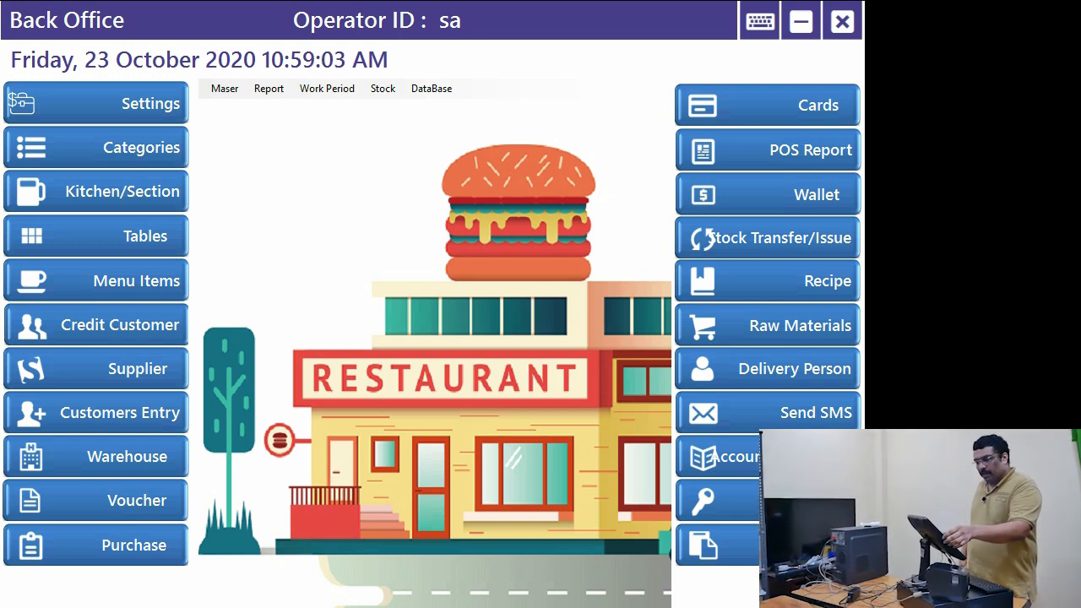
- Inspect the menu items entry form, including its button colour choices and the Excel import/export view
{"action": "left_click", "coordinate": [96, 281]}
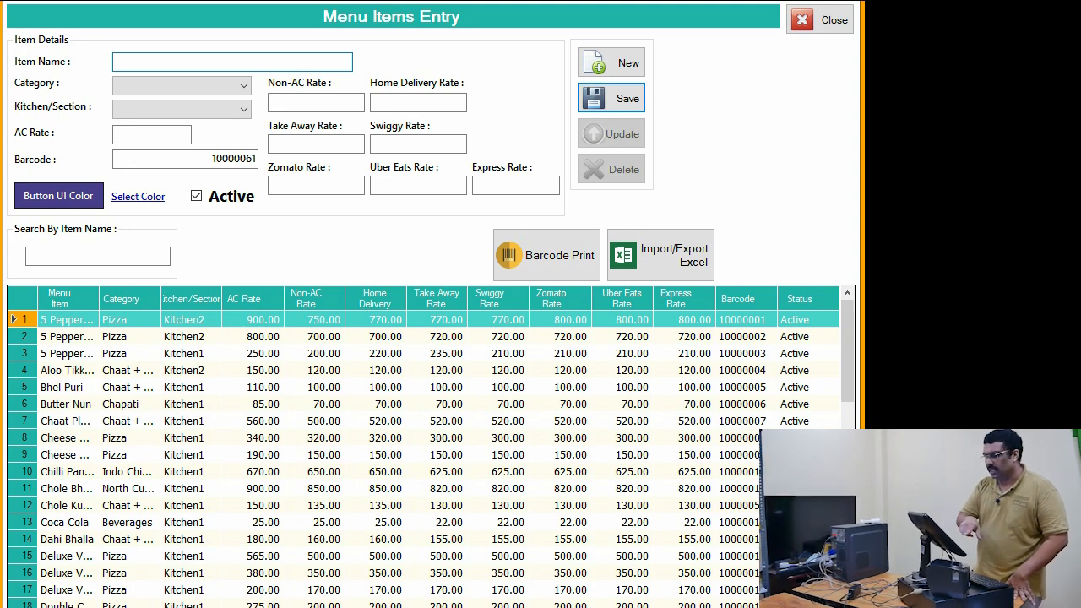
{"action": "left_click", "coordinate": [137, 197]}
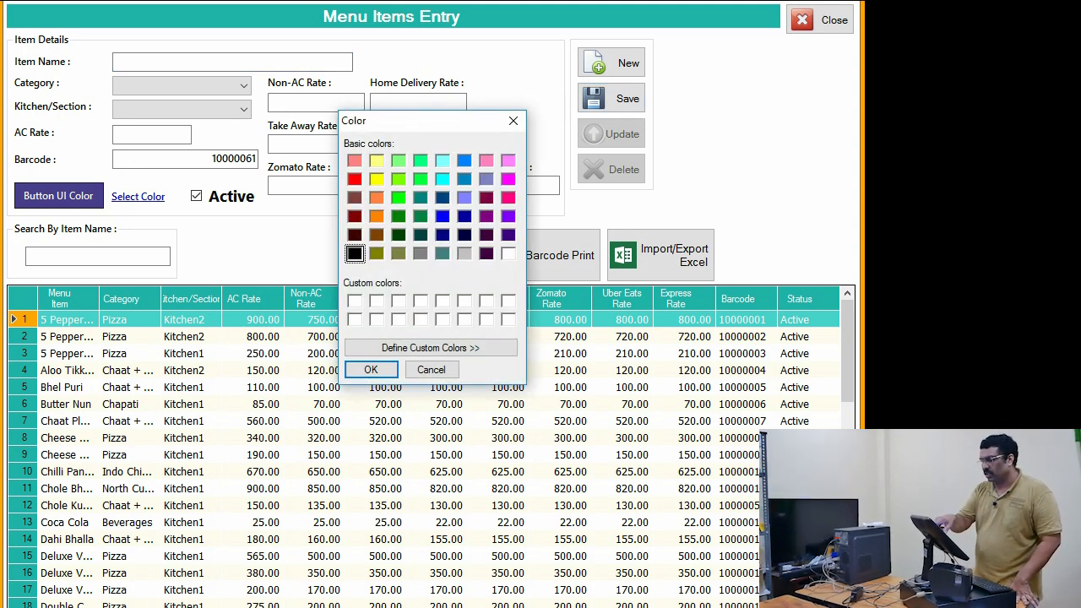
{"action": "left_click", "coordinate": [513, 120]}
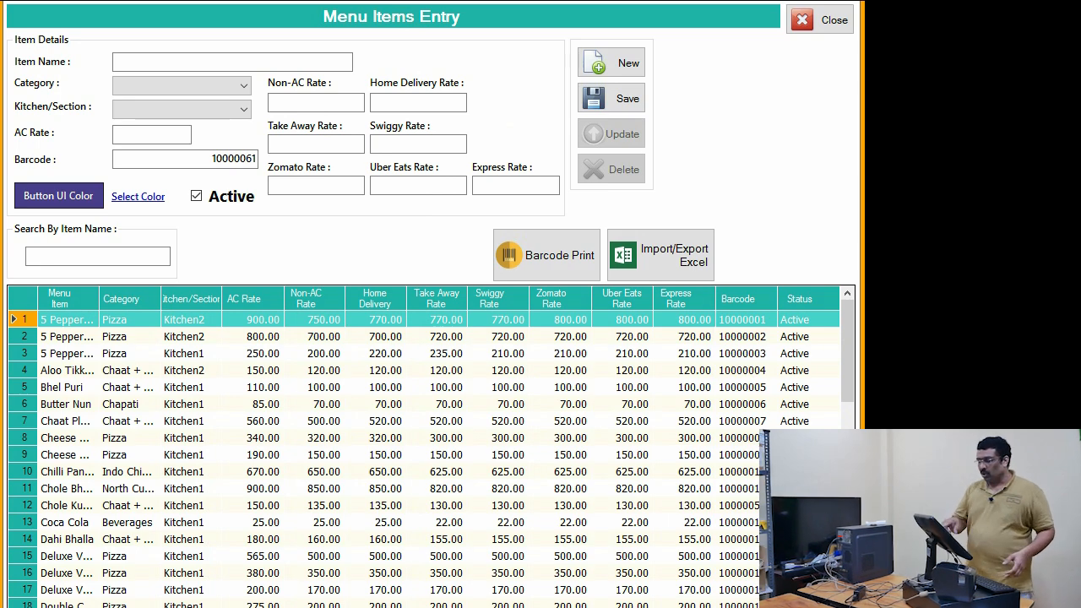
{"action": "left_click", "coordinate": [660, 255]}
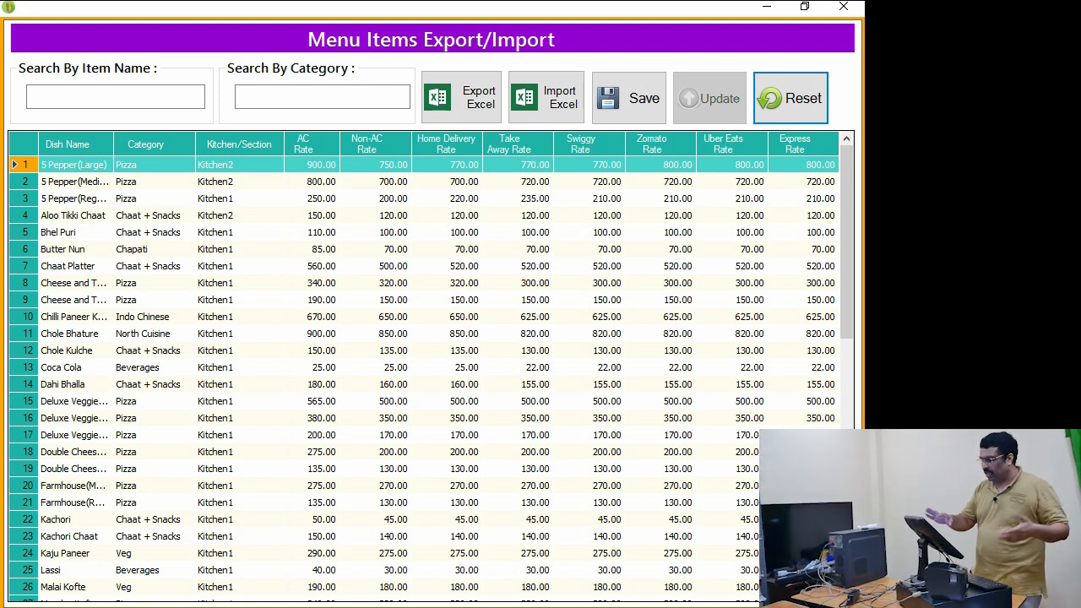
{"action": "left_click", "coordinate": [842, 7]}
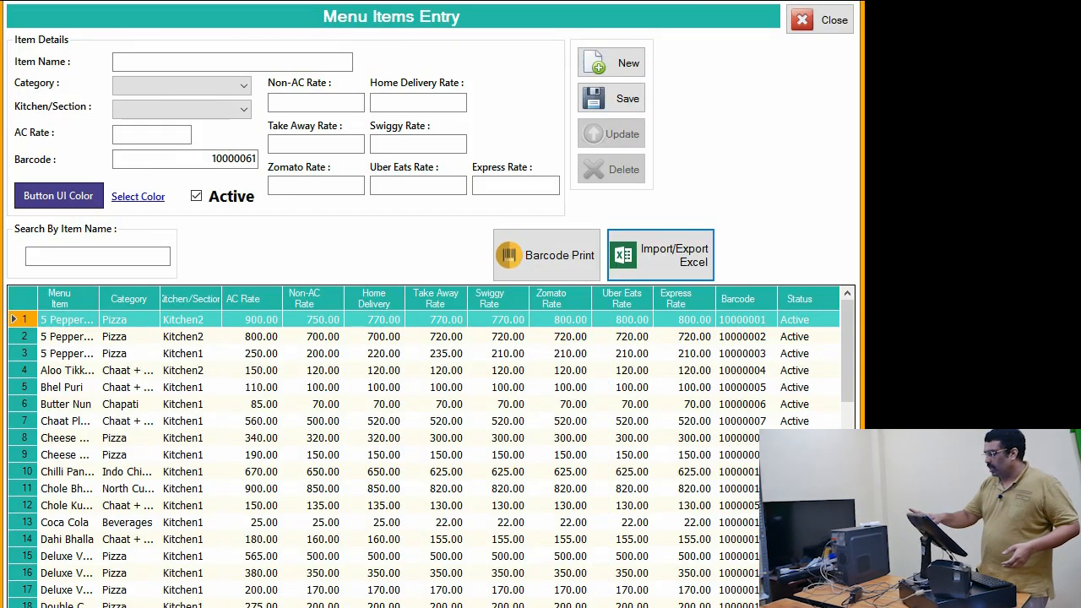
{"action": "left_click", "coordinate": [821, 19]}
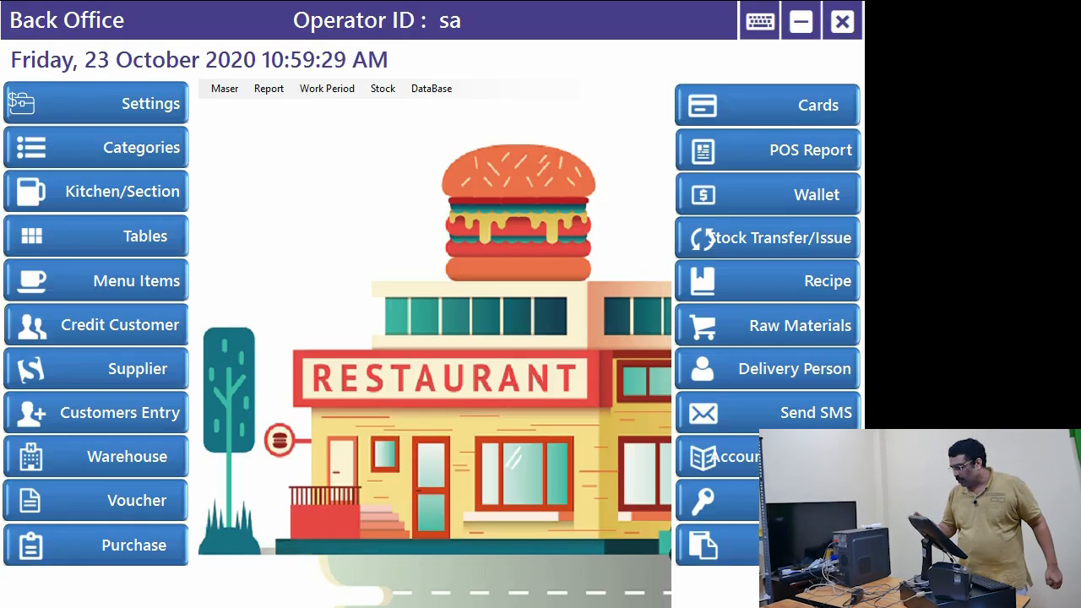
- Generate the POS Report for 23/10/2020 and examine its sales breakdowns
{"action": "left_click", "coordinate": [785, 150]}
{"action": "left_click", "coordinate": [233, 353]}
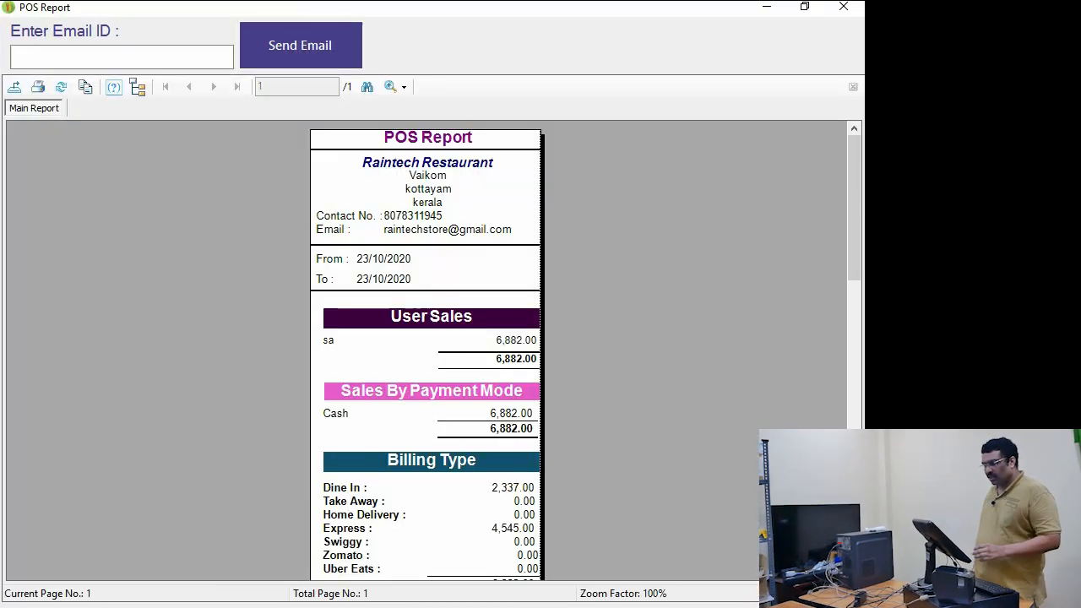
{"action": "scroll", "coordinate": [426, 350], "scroll_direction": "down", "scroll_amount": 3}
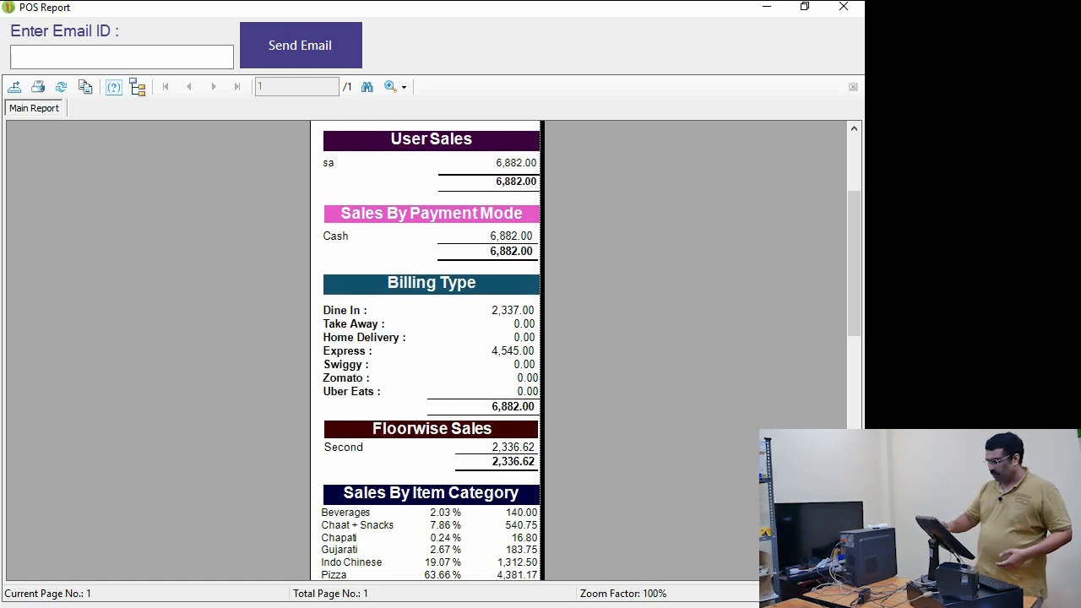
- Read through the POS Report's sales by payment mode, billing type, floor and category and its item quantities, then close it
{"action": "scroll", "coordinate": [426, 350], "scroll_direction": "down", "scroll_amount": 3}
{"action": "scroll", "coordinate": [426, 351], "scroll_direction": "down", "scroll_amount": 3}
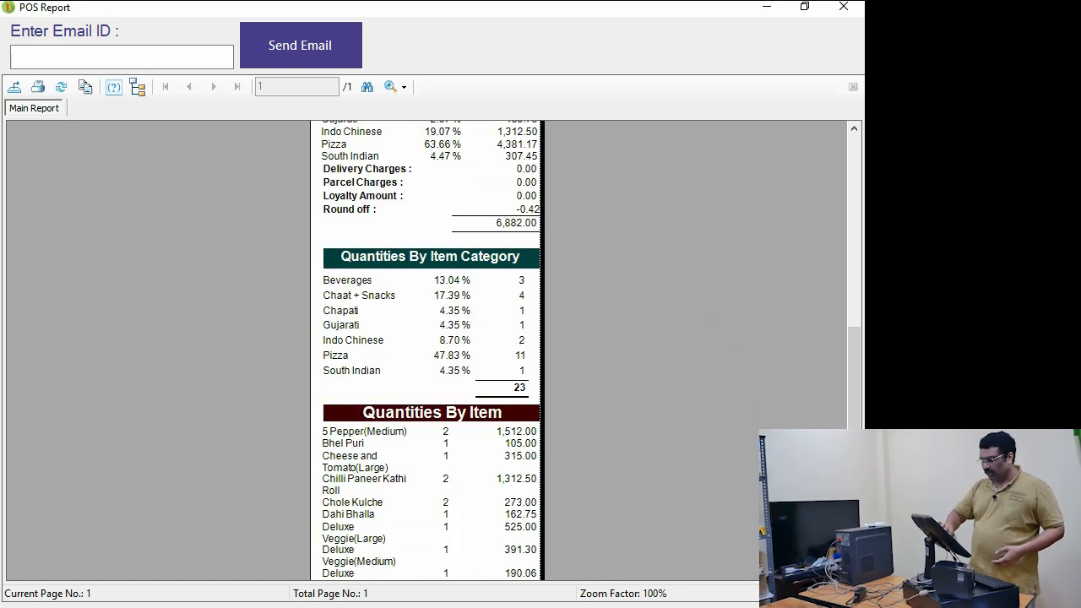
{"action": "scroll", "coordinate": [426, 351], "scroll_direction": "down", "scroll_amount": 4}
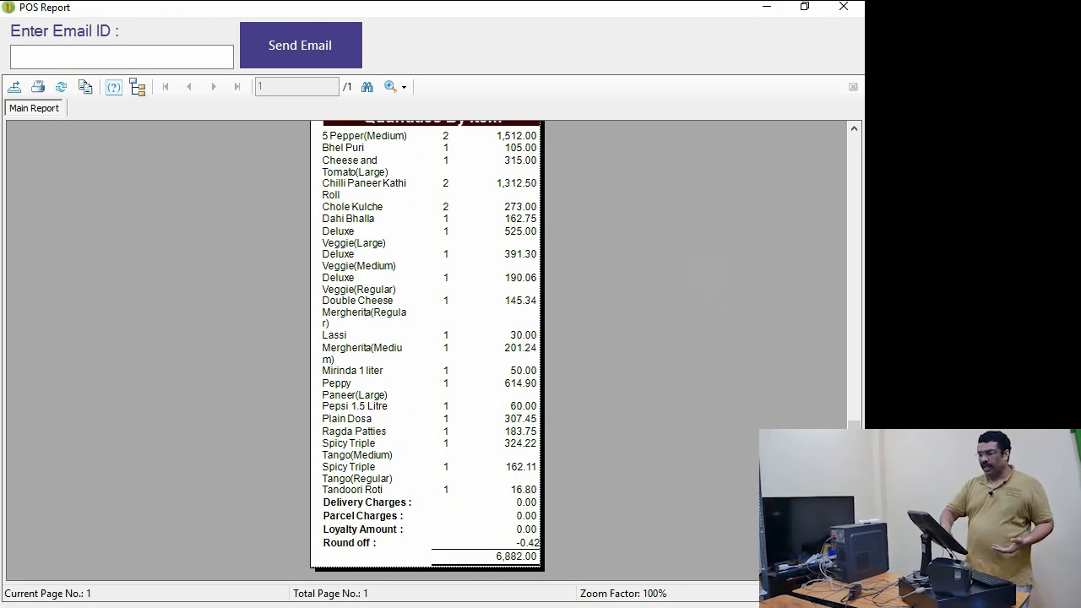
{"action": "scroll", "coordinate": [427, 350], "scroll_direction": "up", "scroll_amount": 5}
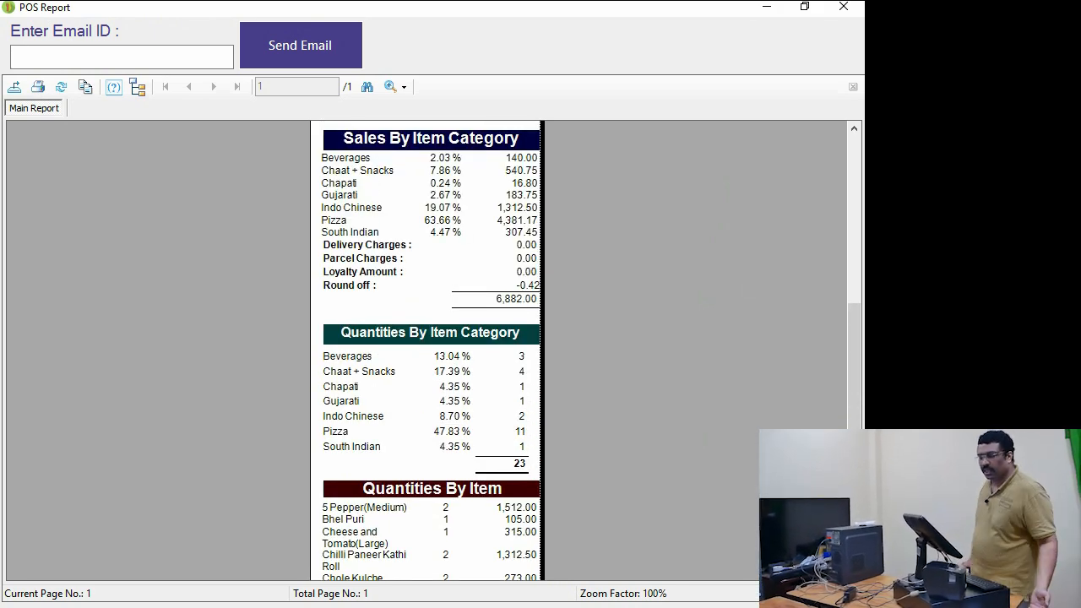
{"action": "scroll", "coordinate": [426, 350], "scroll_direction": "up", "scroll_amount": 4}
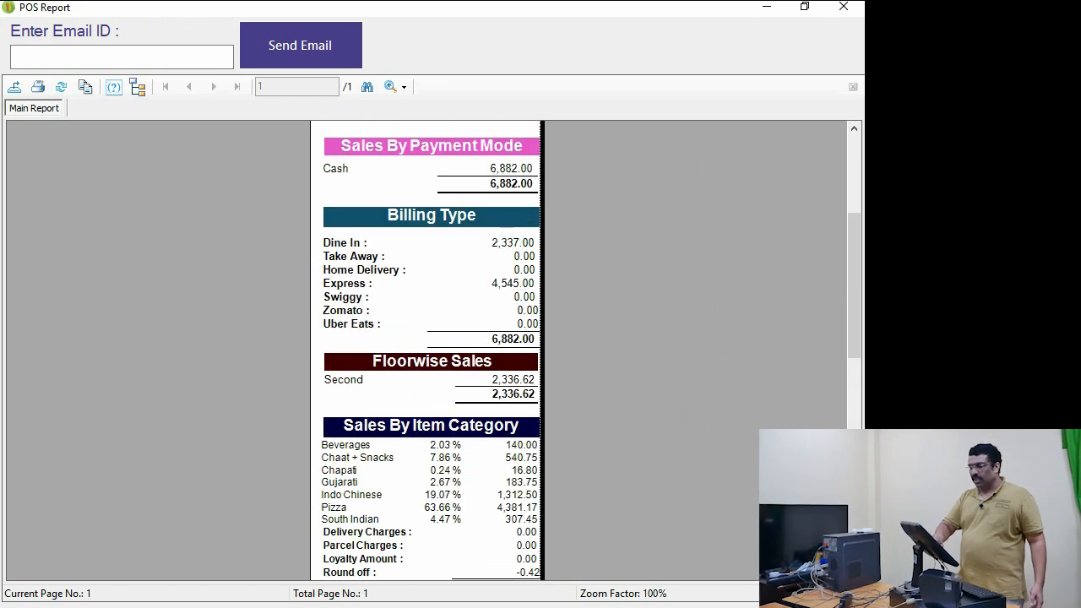
{"action": "scroll", "coordinate": [426, 350], "scroll_direction": "up", "scroll_amount": 4}
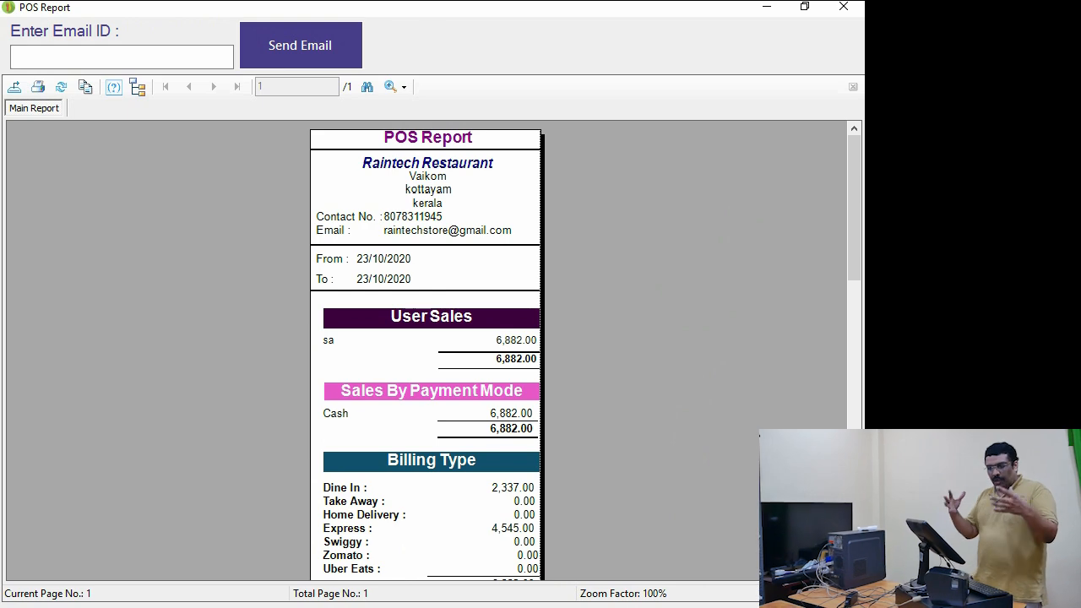
{"action": "scroll", "coordinate": [426, 350], "scroll_direction": "down", "scroll_amount": 10}
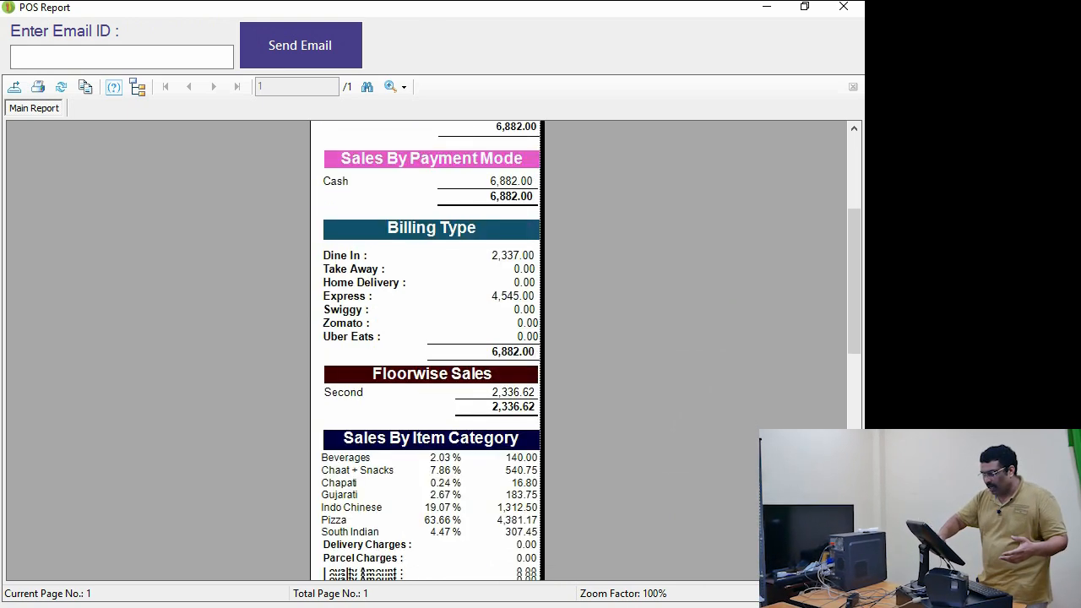
{"action": "scroll", "coordinate": [427, 350], "scroll_direction": "down", "scroll_amount": 4}
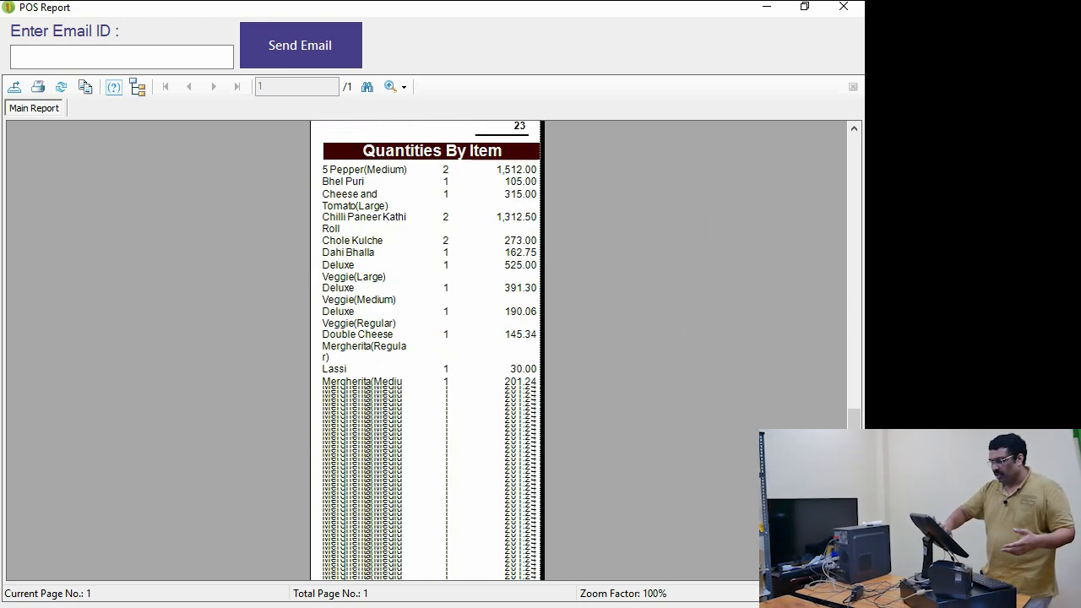
{"action": "scroll", "coordinate": [426, 350], "scroll_direction": "up", "scroll_amount": 1}
{"action": "scroll", "coordinate": [426, 350], "scroll_direction": "up", "scroll_amount": 4}
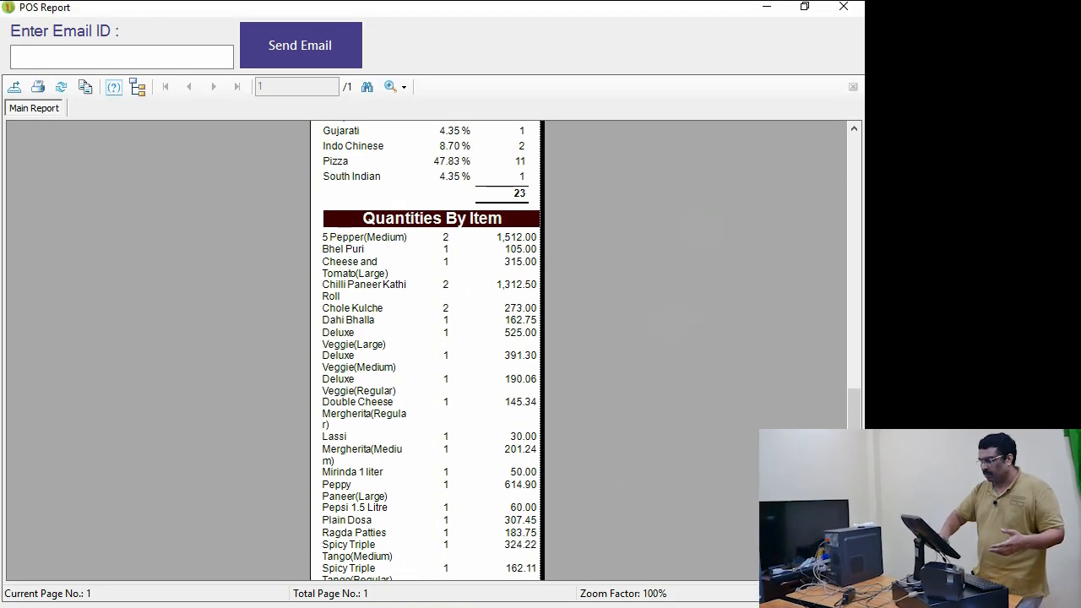
{"action": "scroll", "coordinate": [427, 350], "scroll_direction": "up", "scroll_amount": 1}
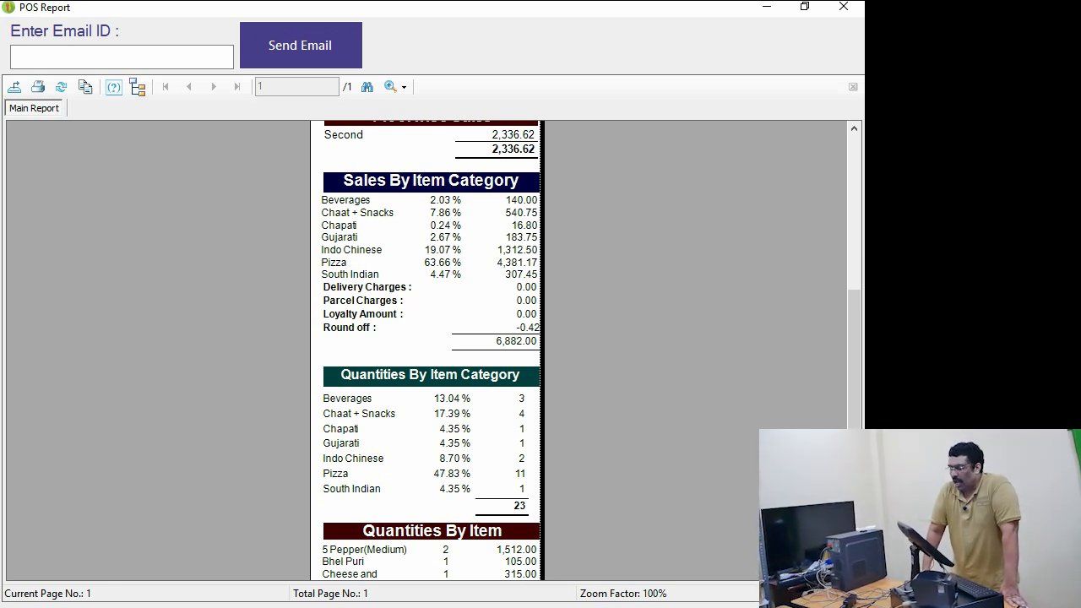
{"action": "left_click", "coordinate": [843, 7]}
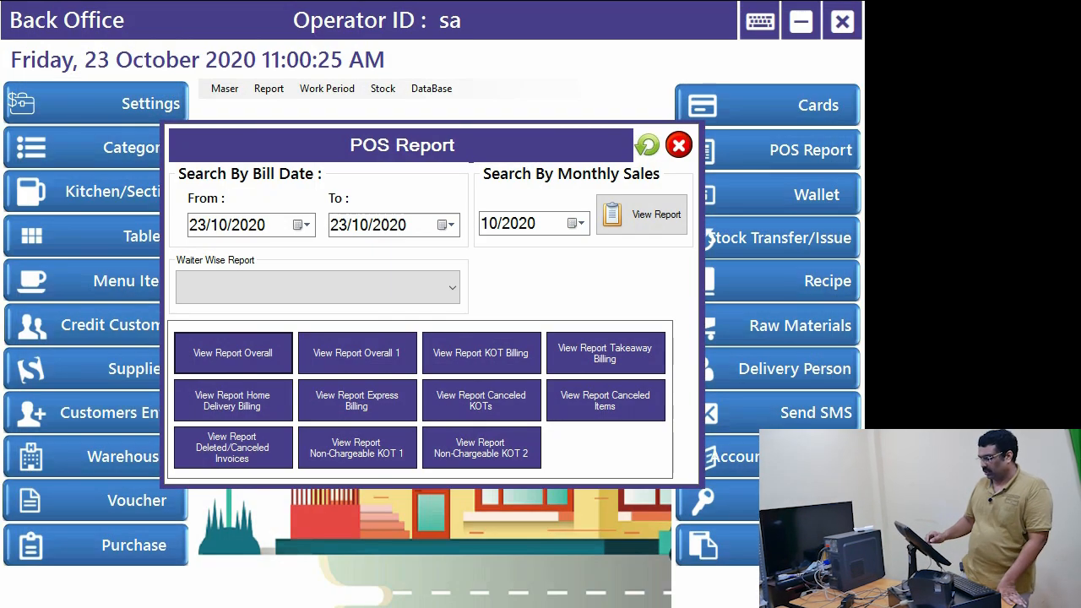
{"action": "left_click", "coordinate": [678, 145]}
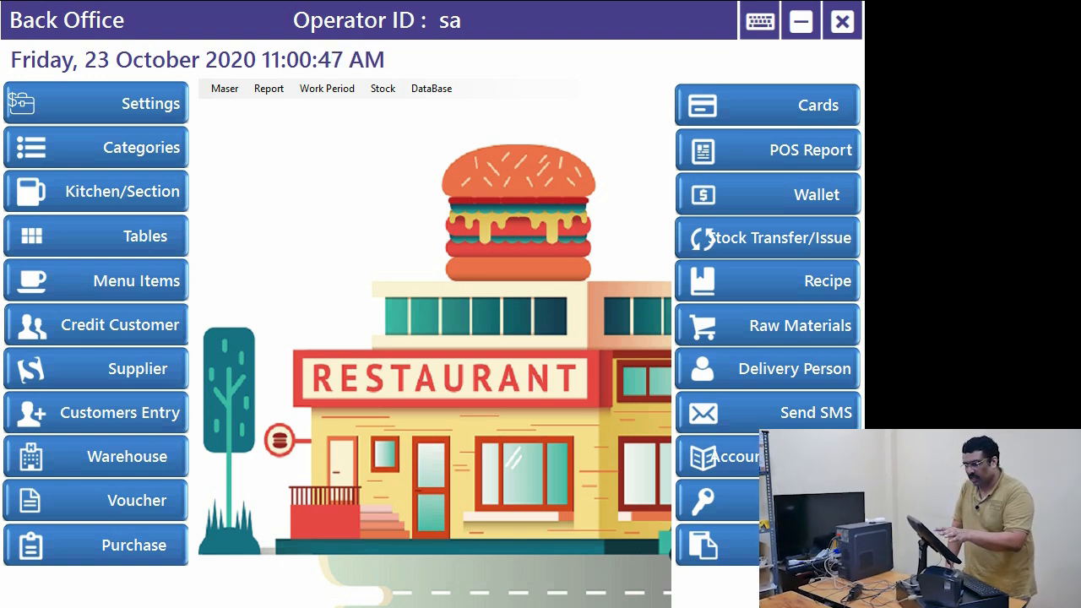
- View the list of wallet types and the available POS Report options, closing both without changes
{"action": "left_click", "coordinate": [768, 194]}
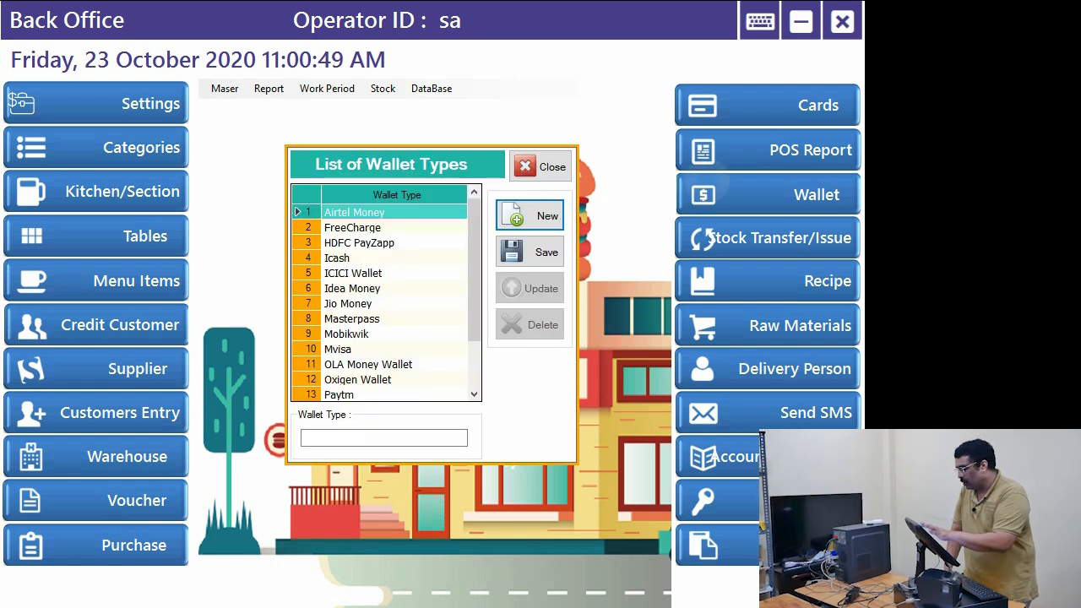
{"action": "left_click", "coordinate": [559, 165]}
{"action": "left_click", "coordinate": [768, 150]}
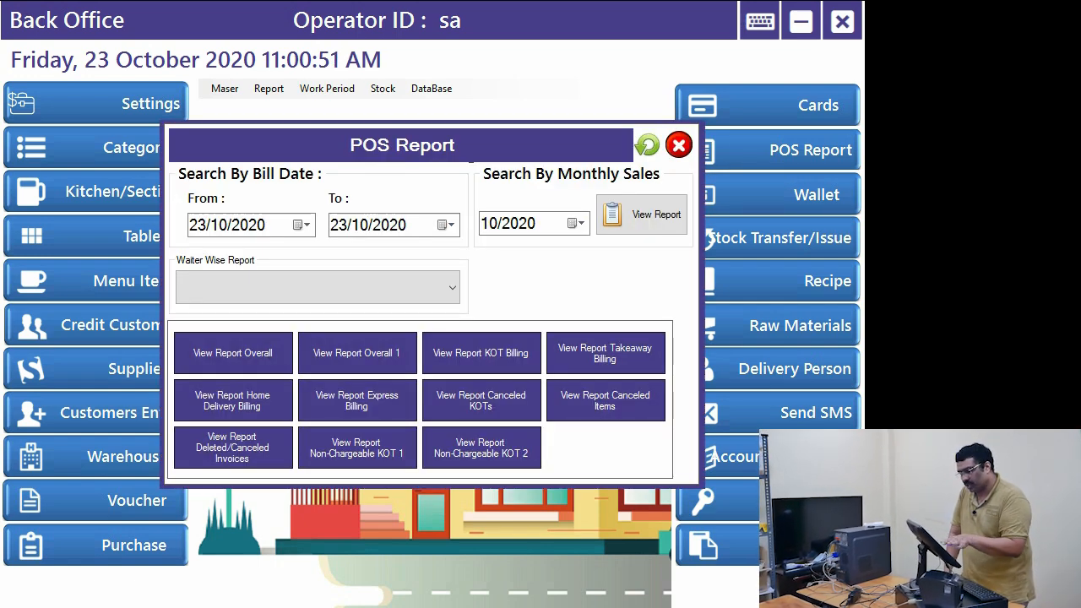
{"action": "left_click", "coordinate": [679, 145]}
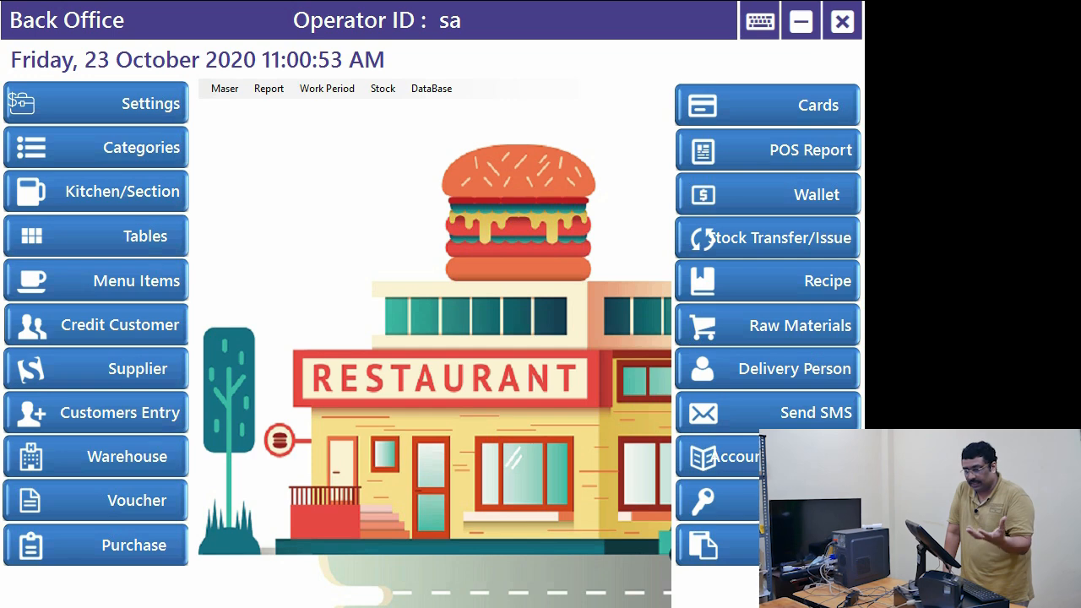
- View the available settings categories and the restaurant's list of tables with their types and floors
{"action": "left_click", "coordinate": [95, 103]}
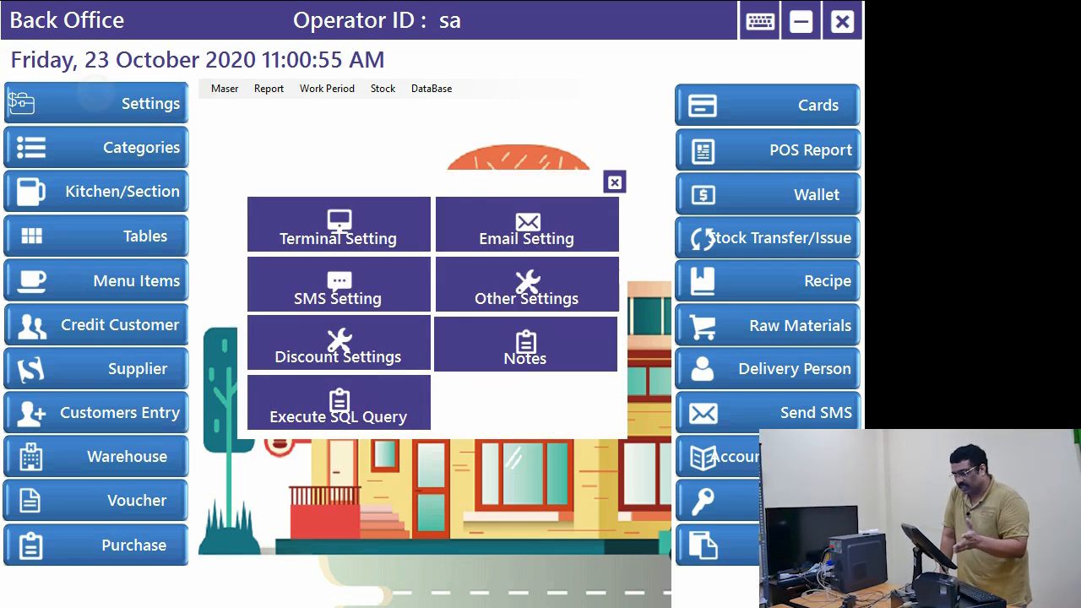
{"action": "left_click", "coordinate": [614, 181]}
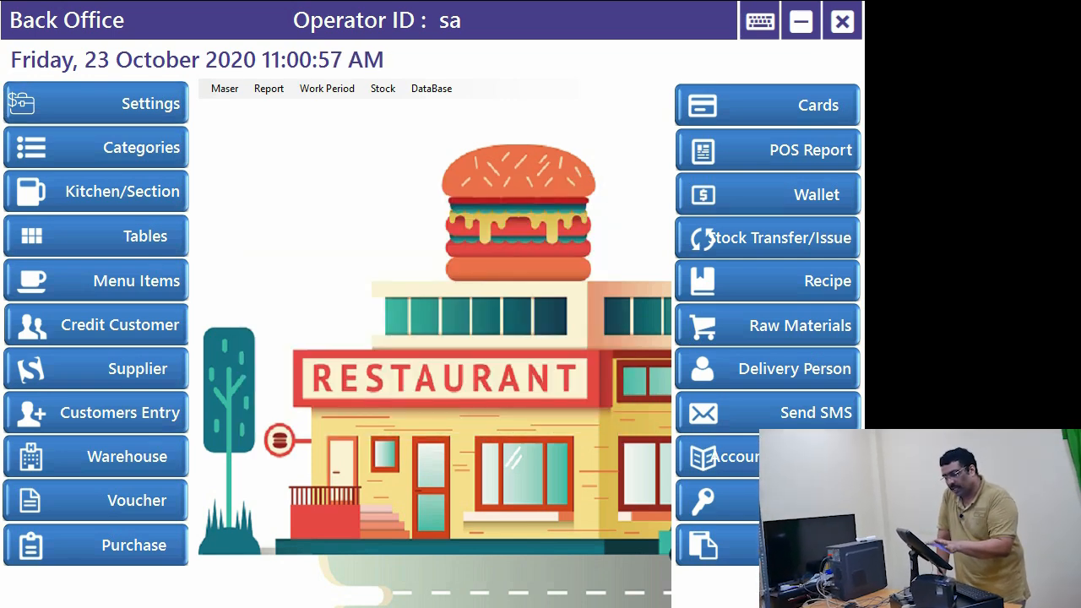
{"action": "left_click", "coordinate": [96, 235]}
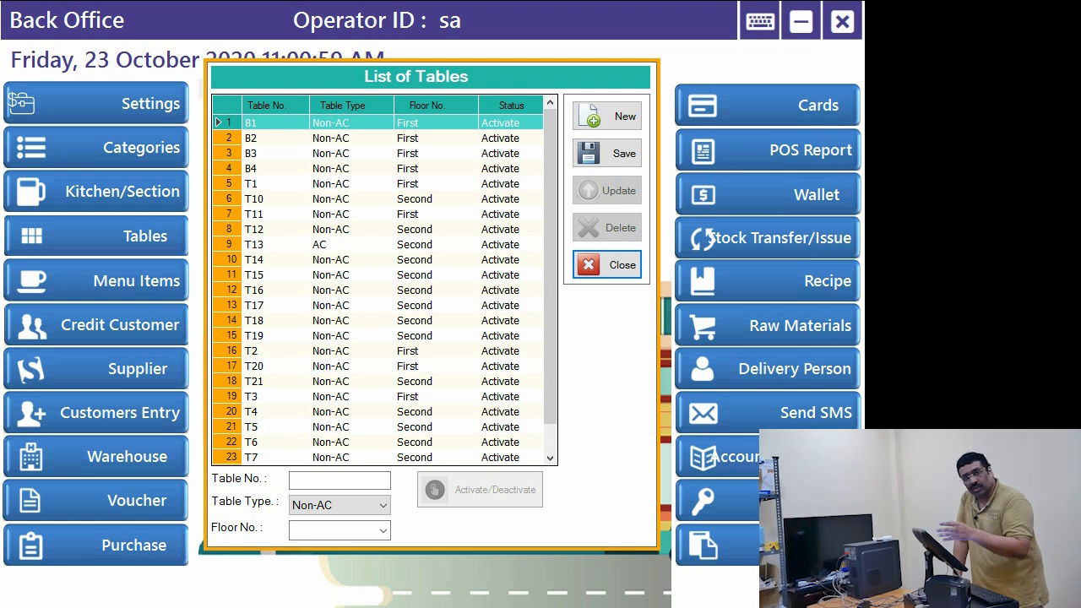
{"action": "left_click", "coordinate": [607, 265]}
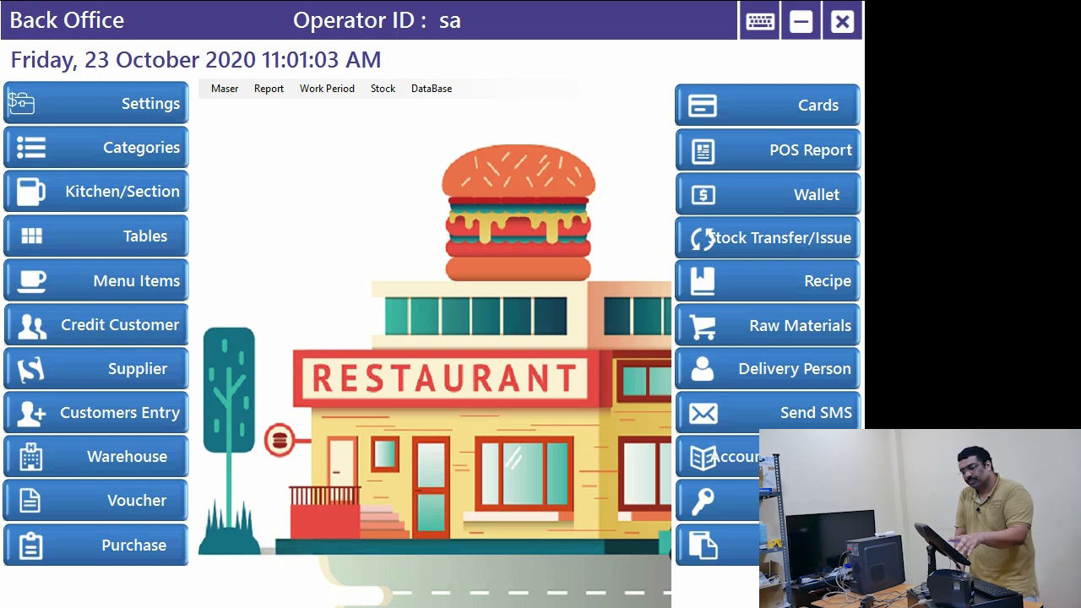
- Open the menu item record for Cheese and Tomato(Large) to examine its rates for each order type
{"action": "left_click", "coordinate": [96, 280]}
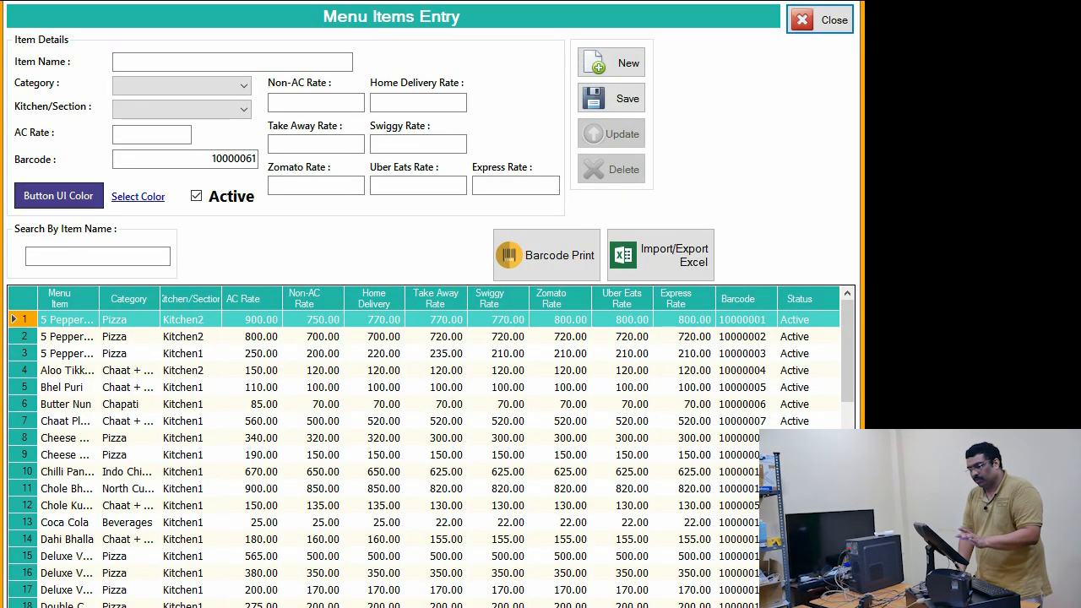
{"action": "left_click", "coordinate": [313, 438]}
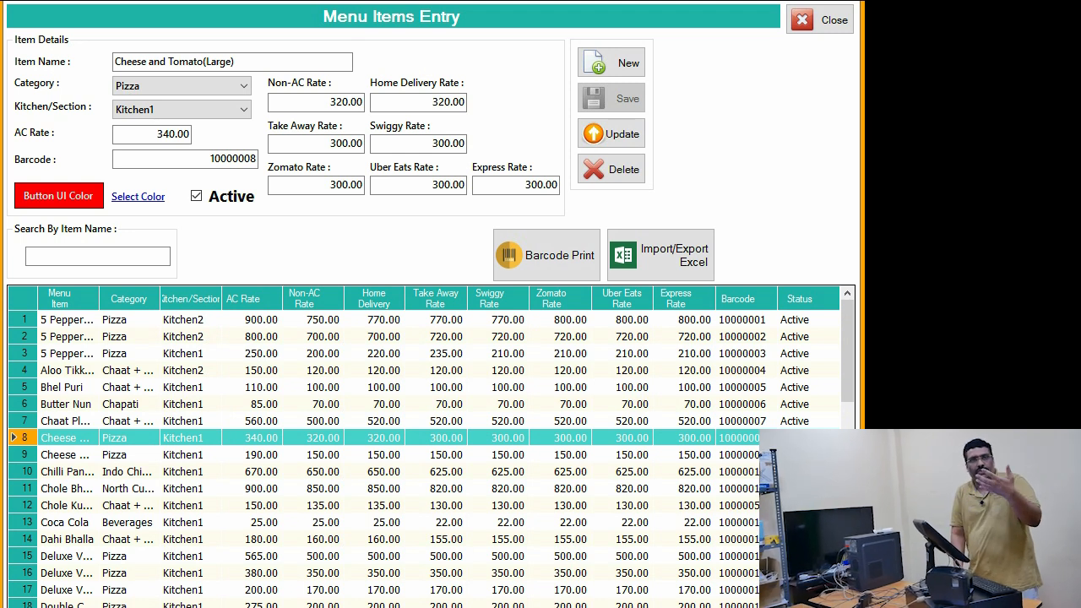